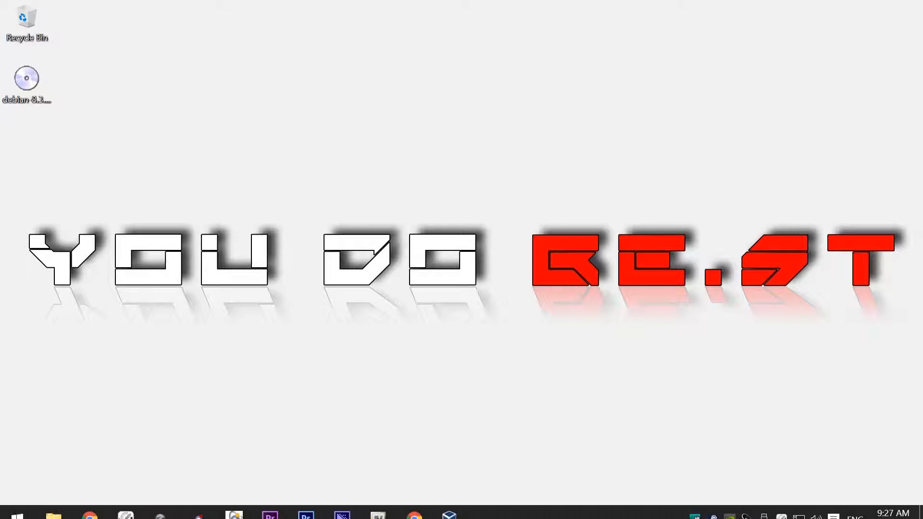
Step: Bring the Debian download page back in Chrome and open the complete installation image page
{"action": "left_click", "coordinate": [414, 504]}
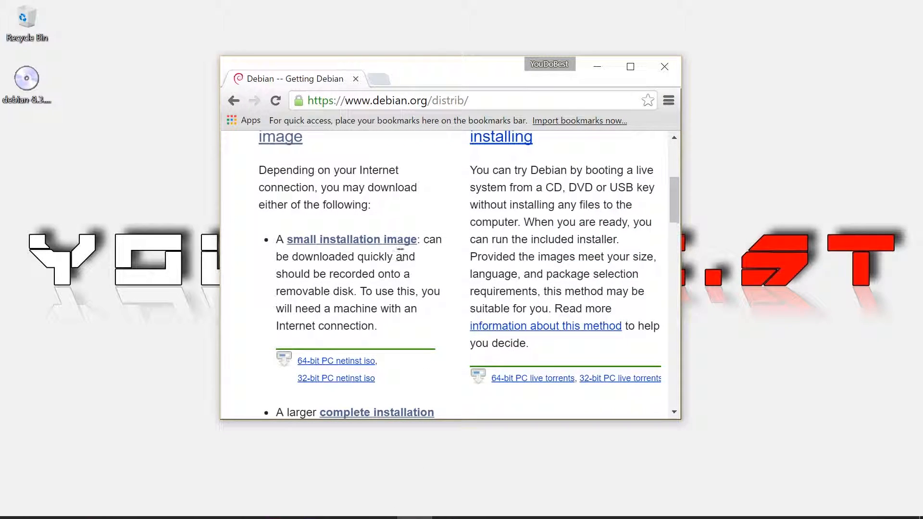
{"action": "scroll", "coordinate": [402, 255], "scroll_direction": "up", "scroll_amount": 5}
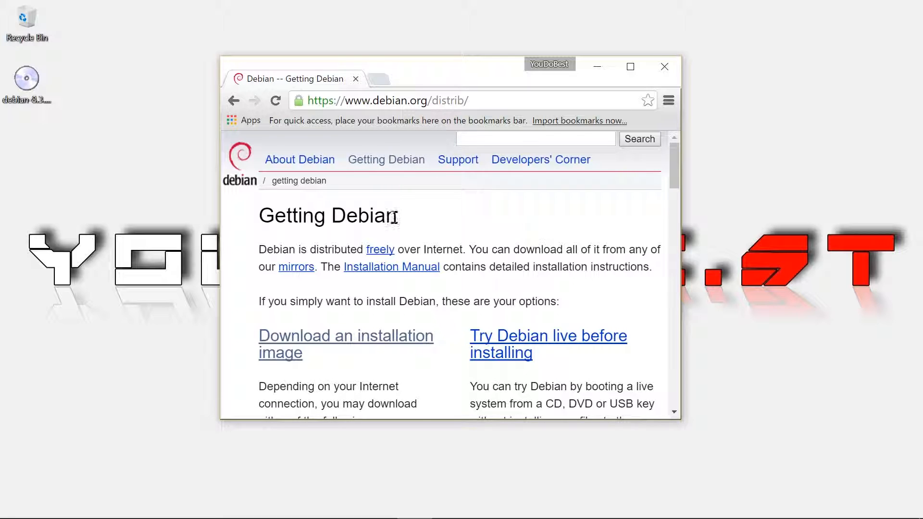
{"action": "scroll", "coordinate": [398, 238], "scroll_direction": "down", "scroll_amount": 3}
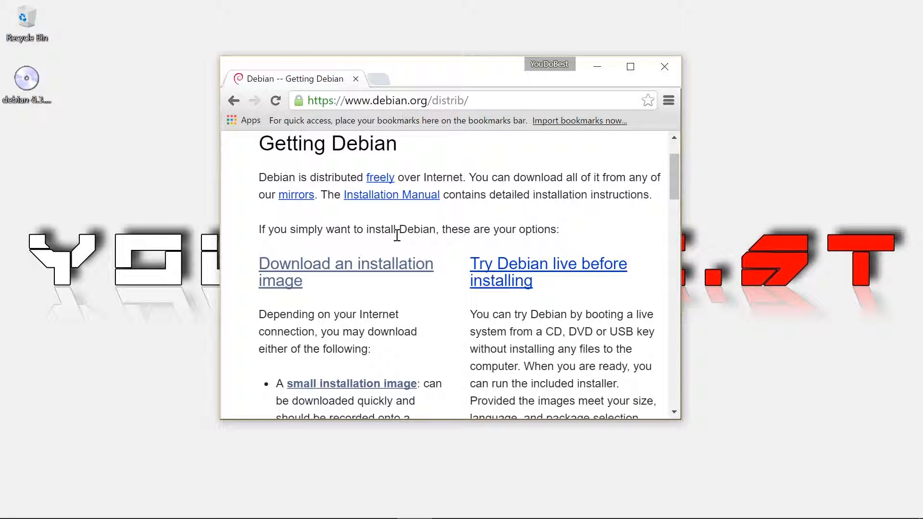
{"action": "scroll", "coordinate": [404, 260], "scroll_direction": "down", "scroll_amount": 5}
{"action": "scroll", "coordinate": [404, 265], "scroll_direction": "down", "scroll_amount": 4}
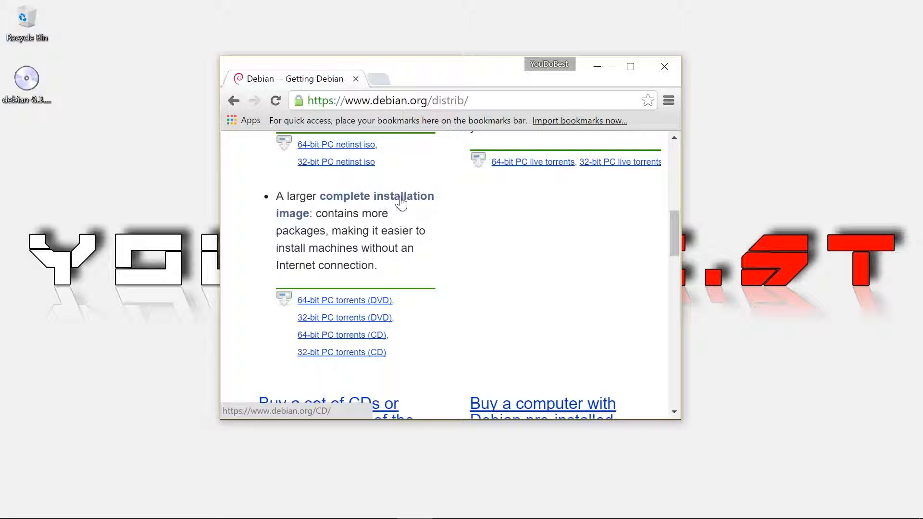
{"action": "left_click", "coordinate": [379, 202]}
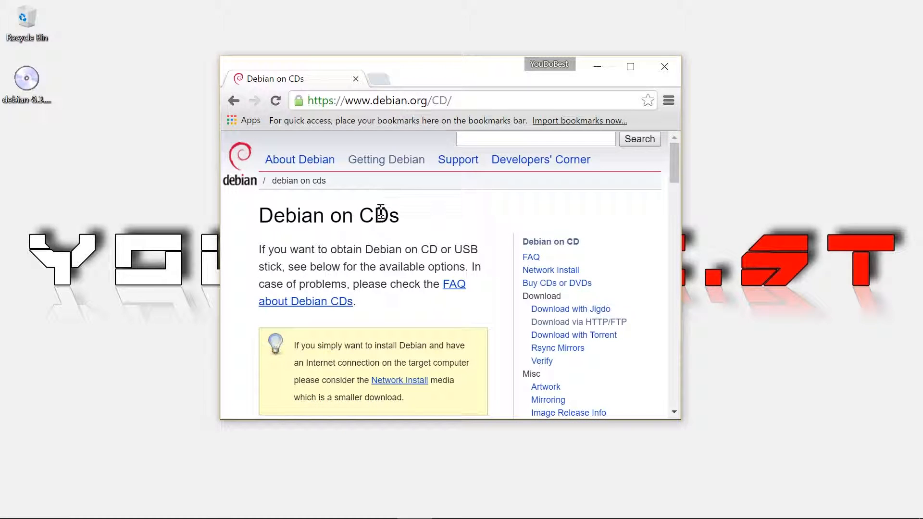
Step: Follow the 'Download CD/DVD images using HTTP or FTP' link on the Debian on CDs page
{"action": "scroll", "coordinate": [384, 243], "scroll_direction": "down", "scroll_amount": 8}
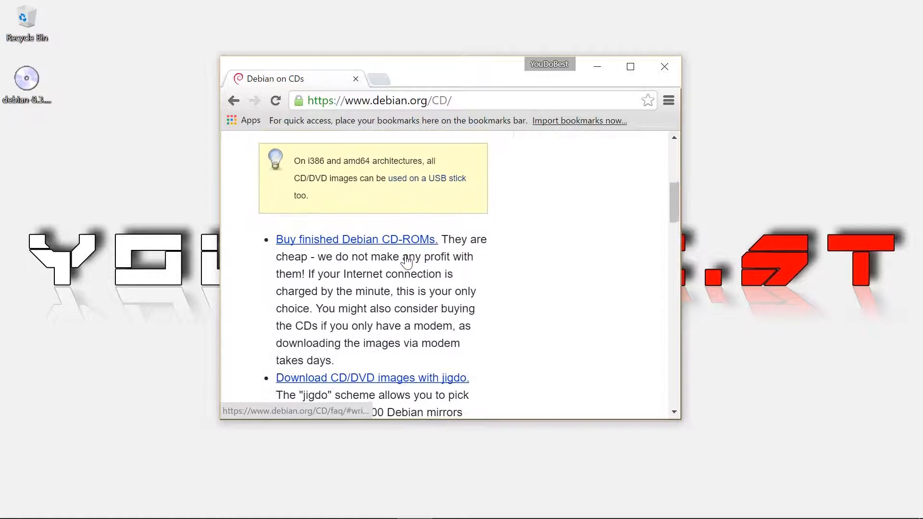
{"action": "scroll", "coordinate": [407, 255], "scroll_direction": "down", "scroll_amount": 5}
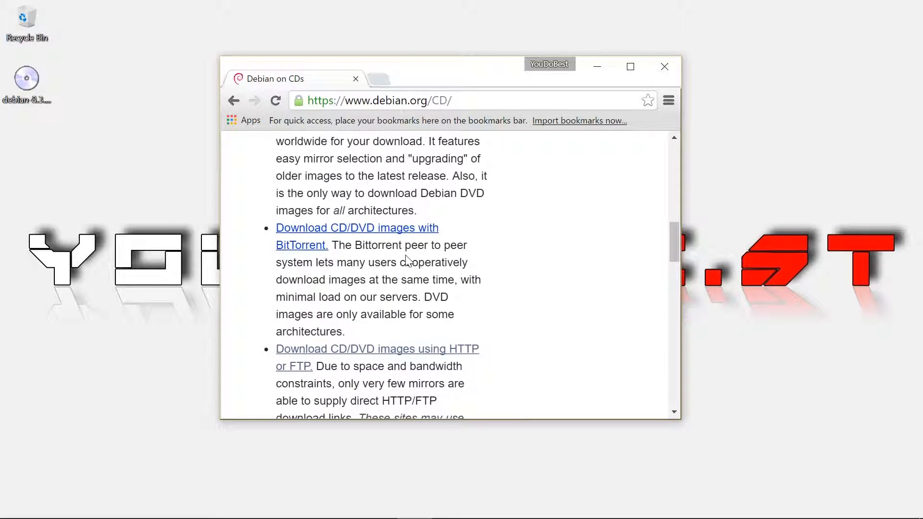
{"action": "scroll", "coordinate": [409, 261], "scroll_direction": "down", "scroll_amount": 1}
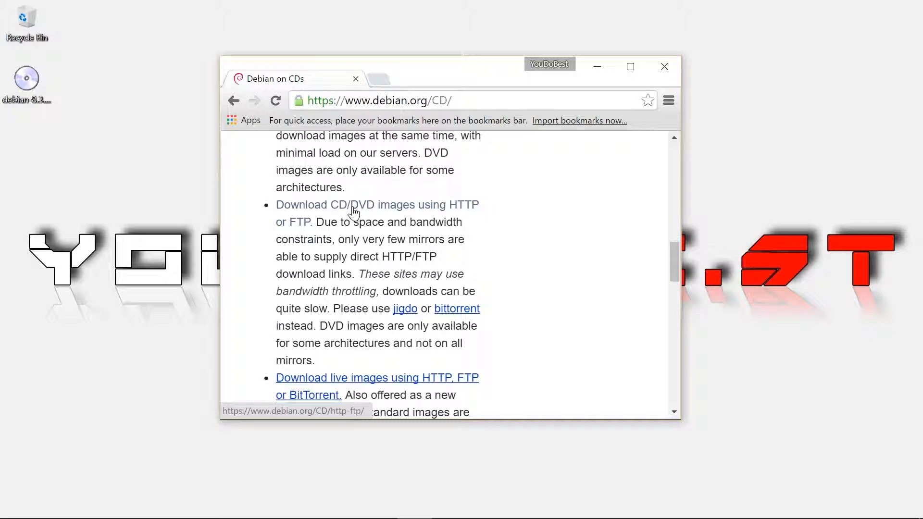
{"action": "left_click", "coordinate": [445, 218]}
Step: Open the HTTP/FTP image download page and jump to the stable release images section
{"action": "left_click", "coordinate": [323, 215]}
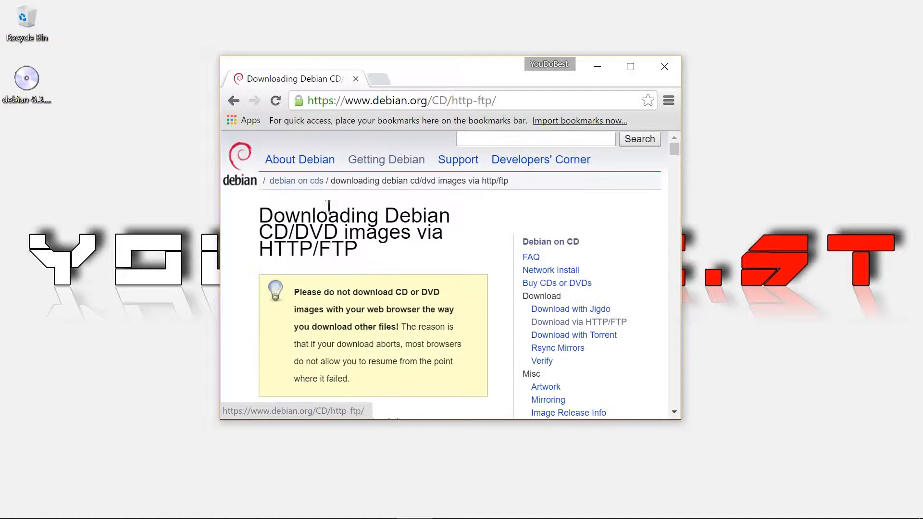
{"action": "scroll", "coordinate": [332, 214], "scroll_direction": "down", "scroll_amount": 3}
{"action": "scroll", "coordinate": [358, 263], "scroll_direction": "down", "scroll_amount": 5}
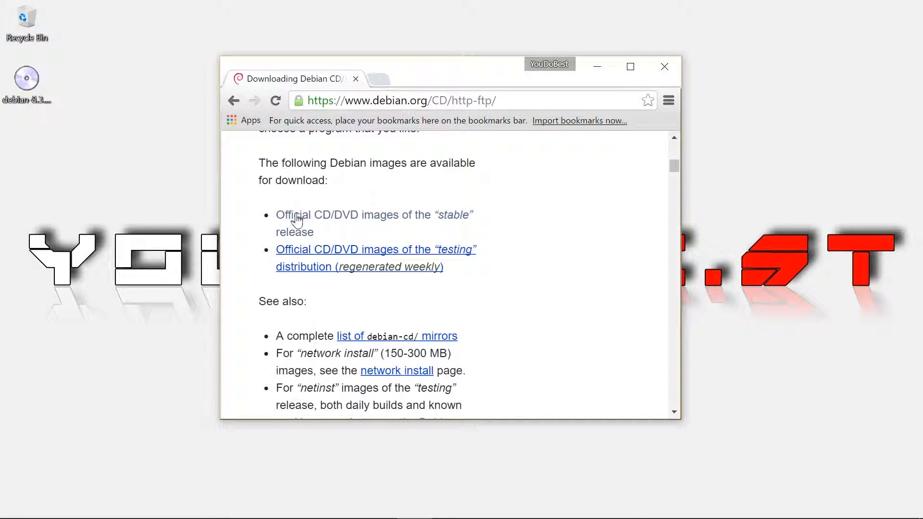
{"action": "left_click", "coordinate": [436, 219]}
Step: Open the amd64 DVD listing and scroll through the Debian 8.4.0 ISO files
{"action": "scroll", "coordinate": [428, 215], "scroll_direction": "down", "scroll_amount": 6}
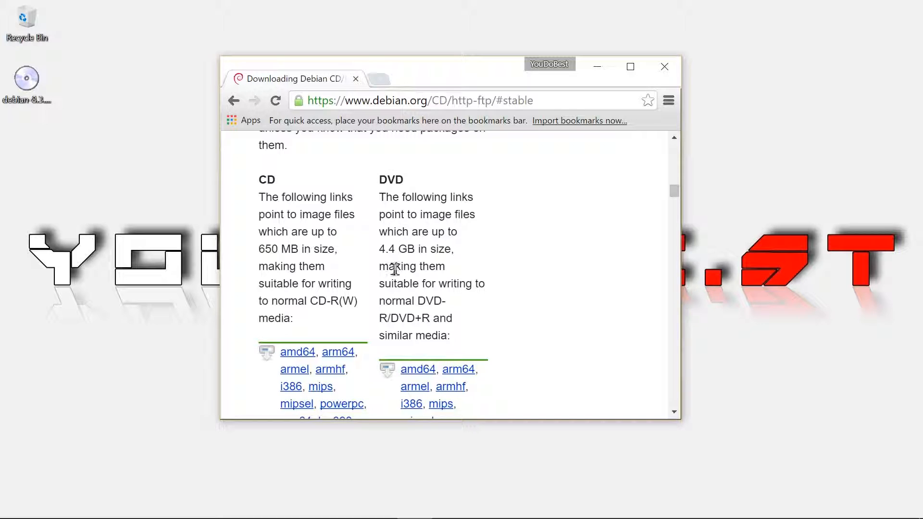
{"action": "scroll", "coordinate": [397, 278], "scroll_direction": "down", "scroll_amount": 1}
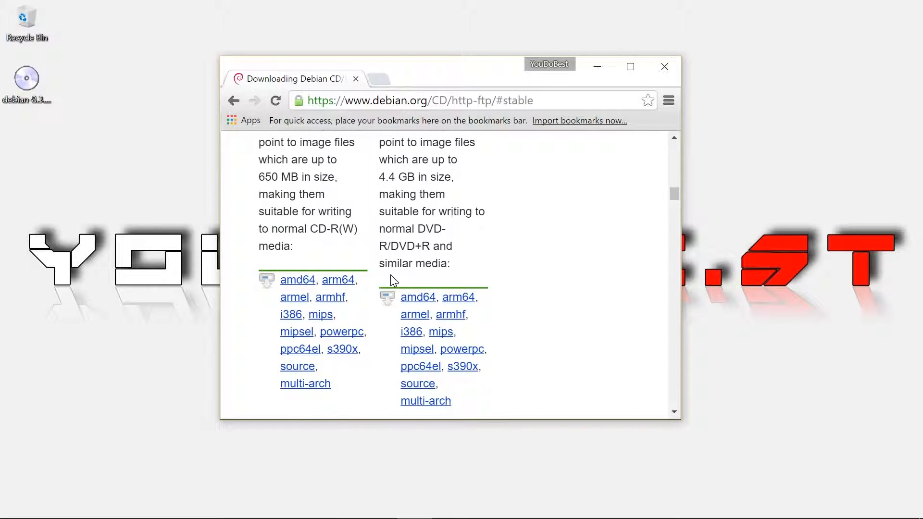
{"action": "left_click", "coordinate": [425, 299]}
{"action": "scroll", "coordinate": [427, 298], "scroll_direction": "down", "scroll_amount": 10}
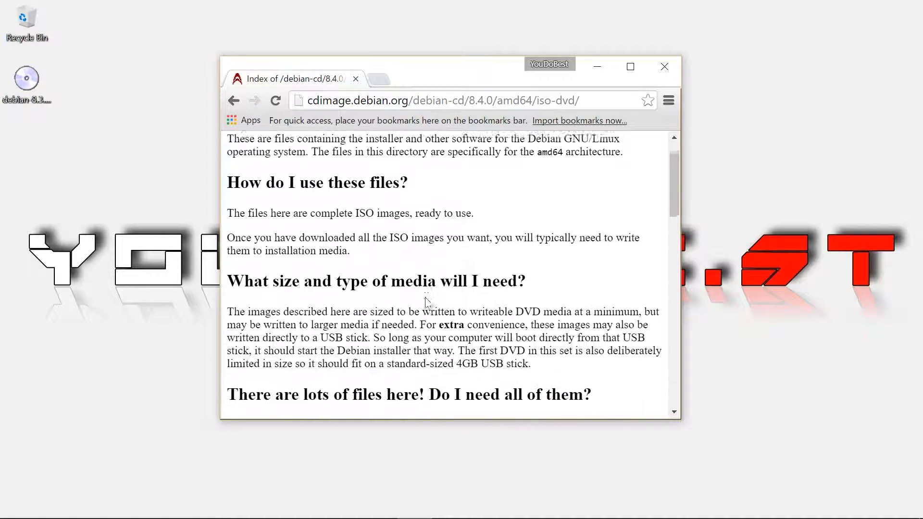
{"action": "scroll", "coordinate": [427, 298], "scroll_direction": "down", "scroll_amount": 3}
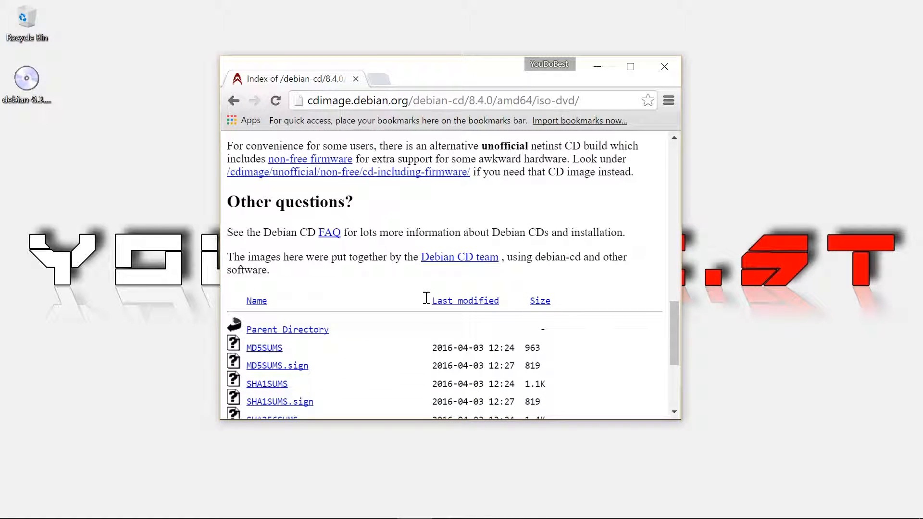
{"action": "scroll", "coordinate": [426, 298], "scroll_direction": "down", "scroll_amount": 4}
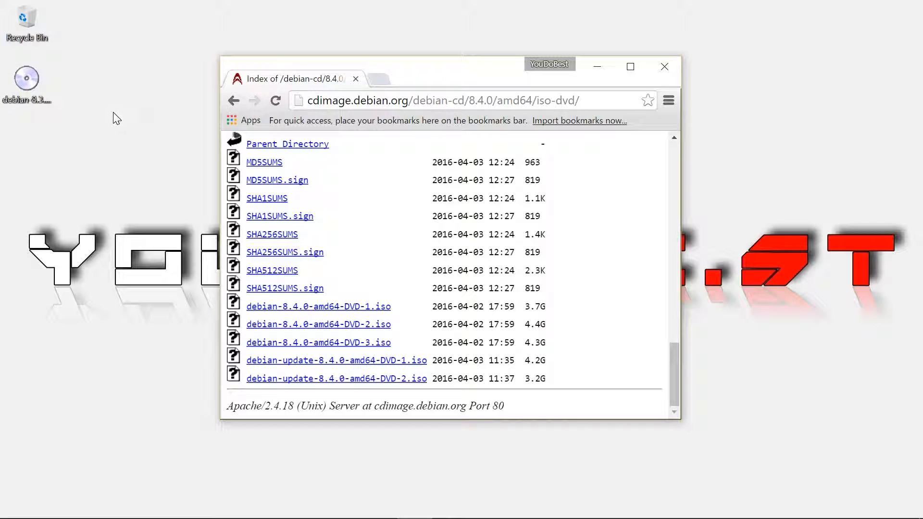
Step: Switch to VirtualBox Manager and create a Debian (64-bit) machine DEBIAN 8.3 with 4096 MB memory
{"action": "left_click", "coordinate": [595, 68]}
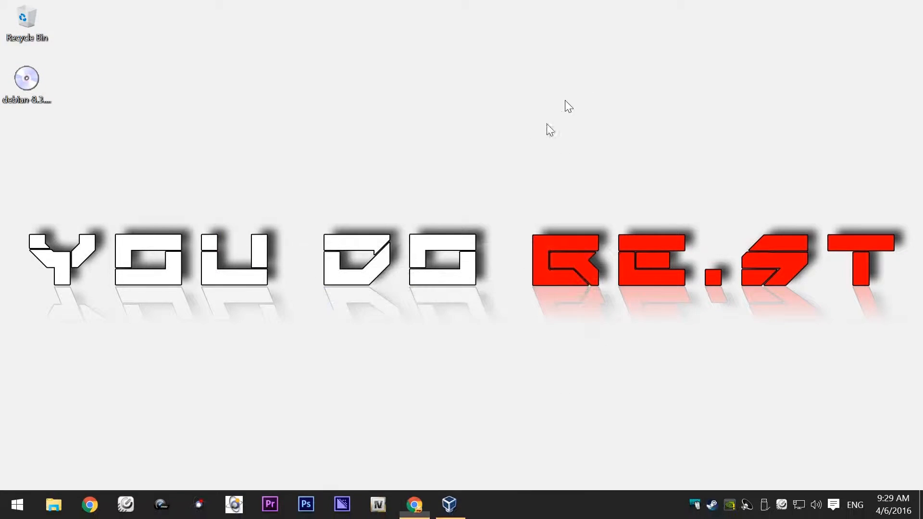
{"action": "left_click", "coordinate": [449, 504]}
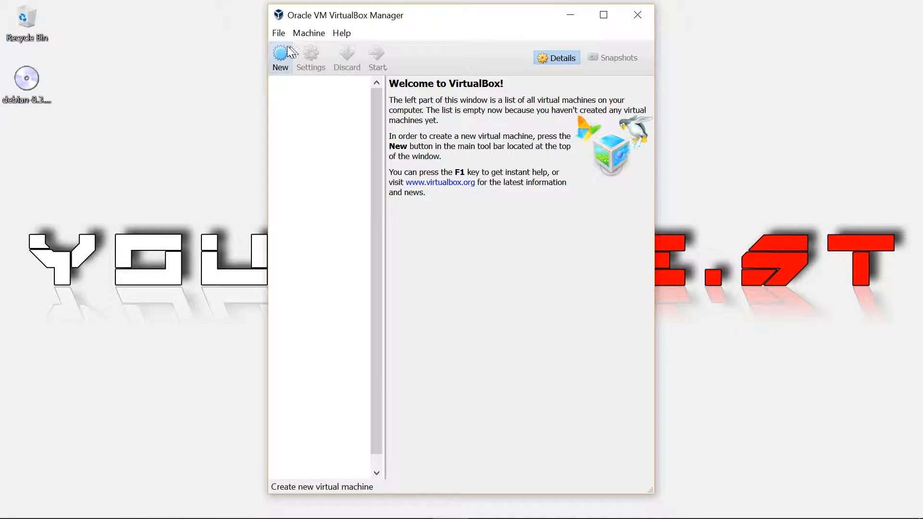
{"action": "left_click", "coordinate": [282, 62]}
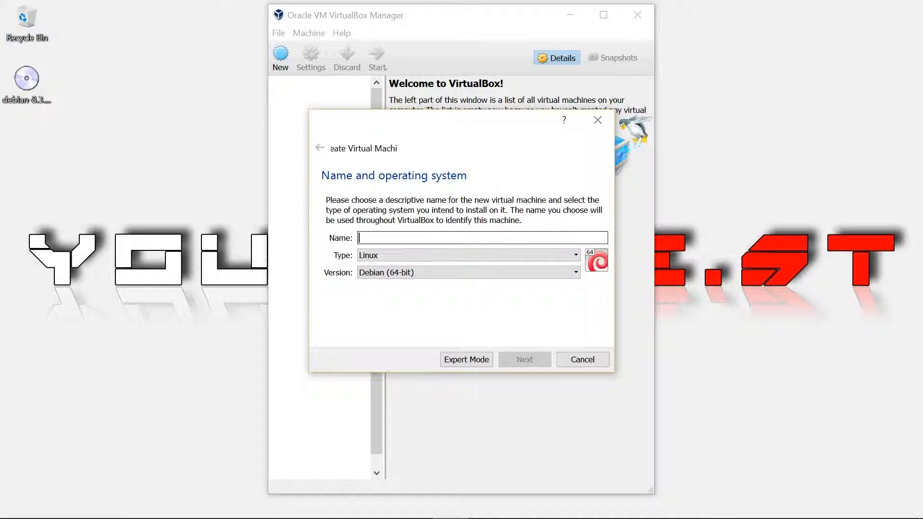
{"action": "type", "text": "DEBIAN 8.3"}
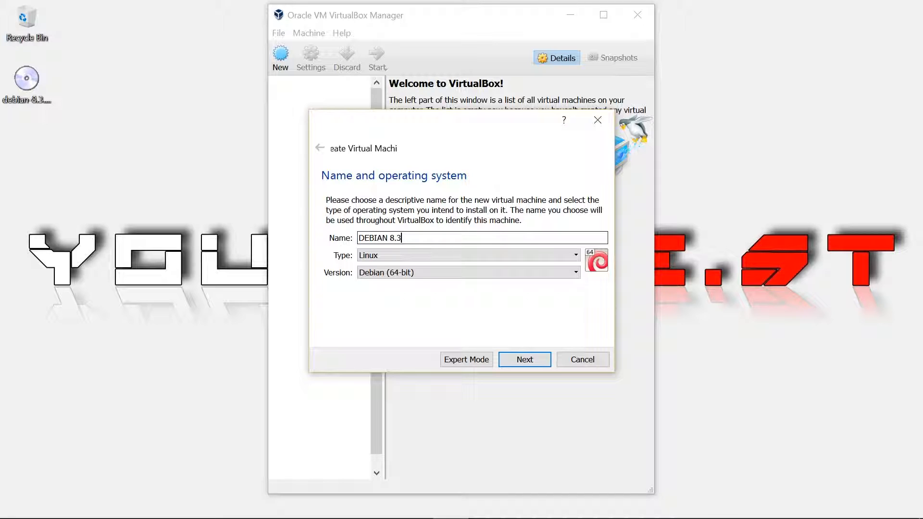
{"action": "left_click", "coordinate": [40, 103]}
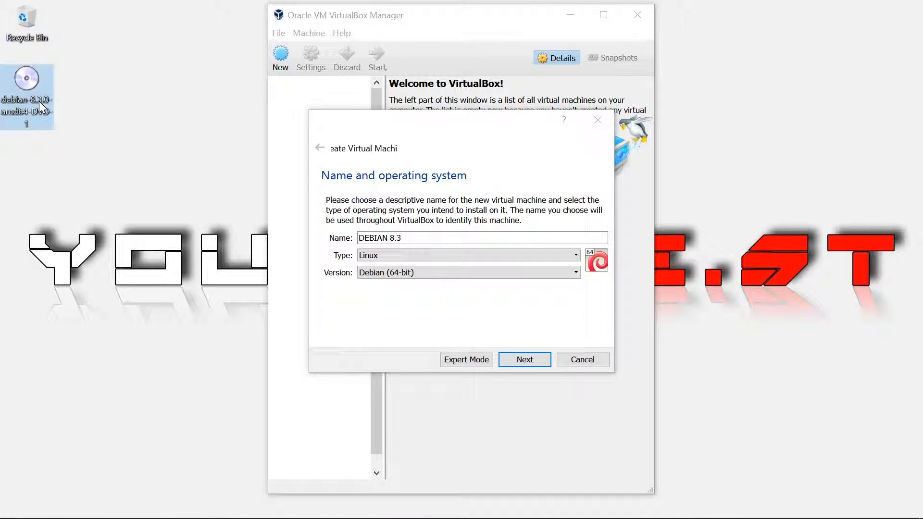
{"action": "left_click", "coordinate": [513, 361]}
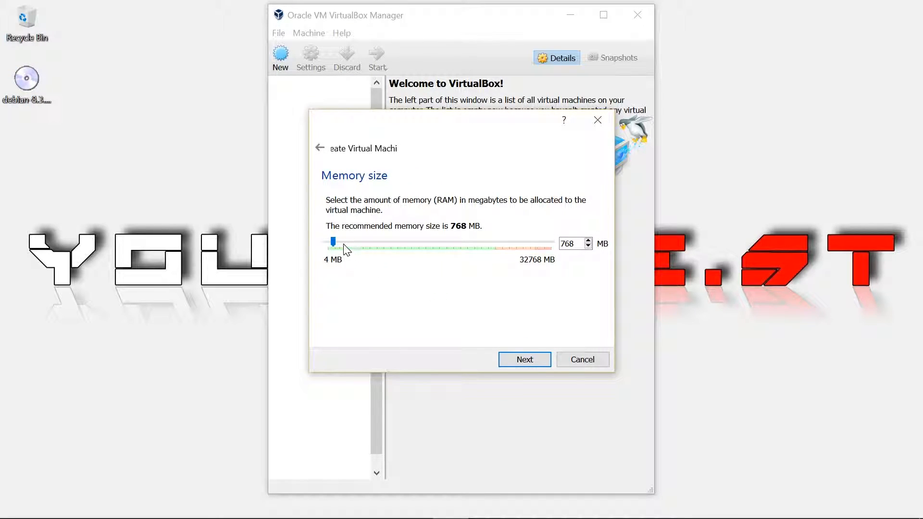
{"action": "left_click_drag", "start_coordinate": [345, 245], "coordinate": [359, 254]}
{"action": "left_click", "coordinate": [534, 359]}
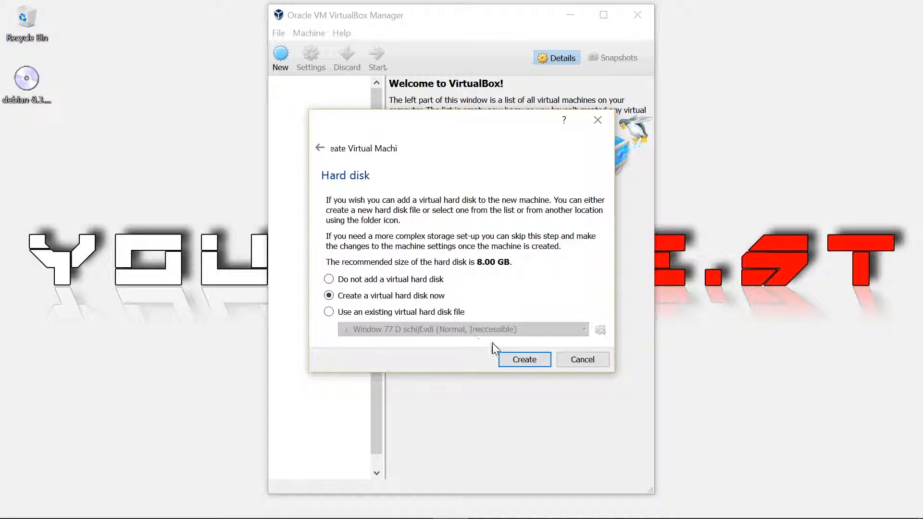
Step: Give DEBIAN 8.3 a dynamically allocated 30.88 GB VDI hard disk
{"action": "left_click", "coordinate": [520, 360]}
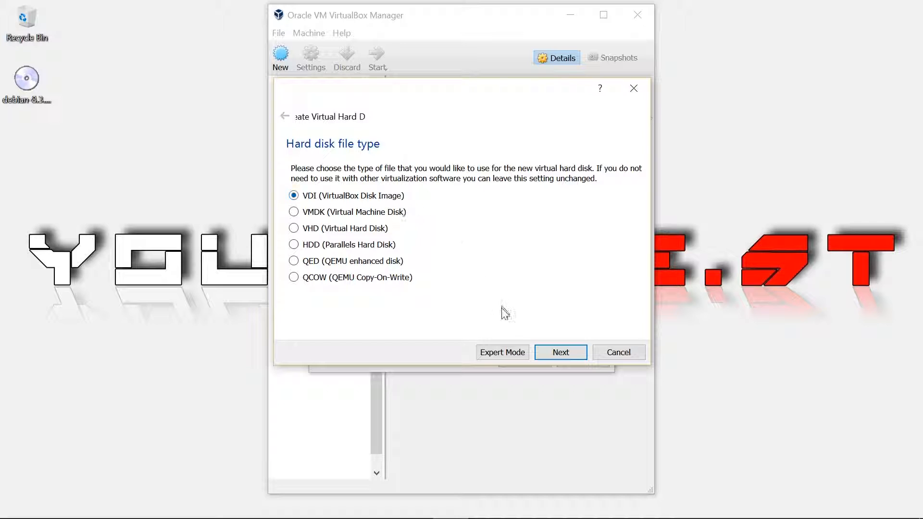
{"action": "left_click", "coordinate": [560, 352]}
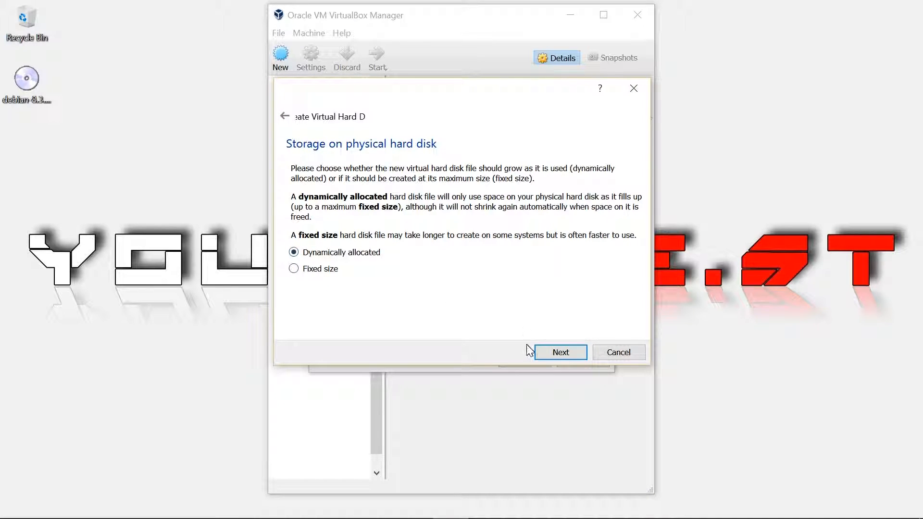
{"action": "left_click", "coordinate": [561, 352]}
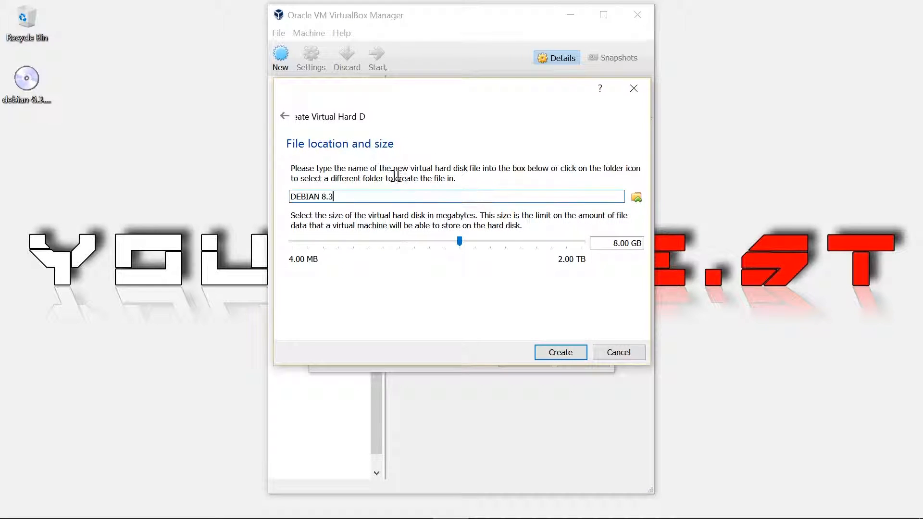
{"action": "left_click", "coordinate": [417, 196]}
{"action": "left_click_drag", "start_coordinate": [460, 242], "coordinate": [489, 243]}
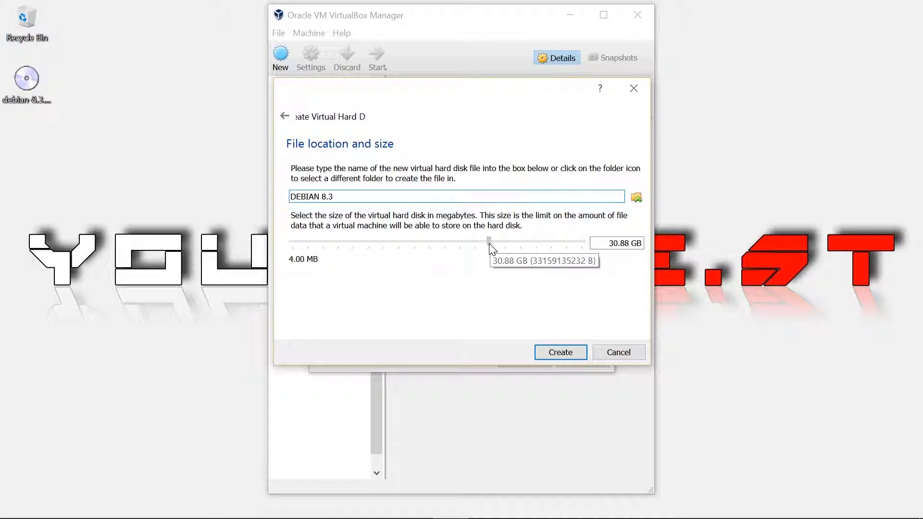
{"action": "left_click", "coordinate": [562, 353]}
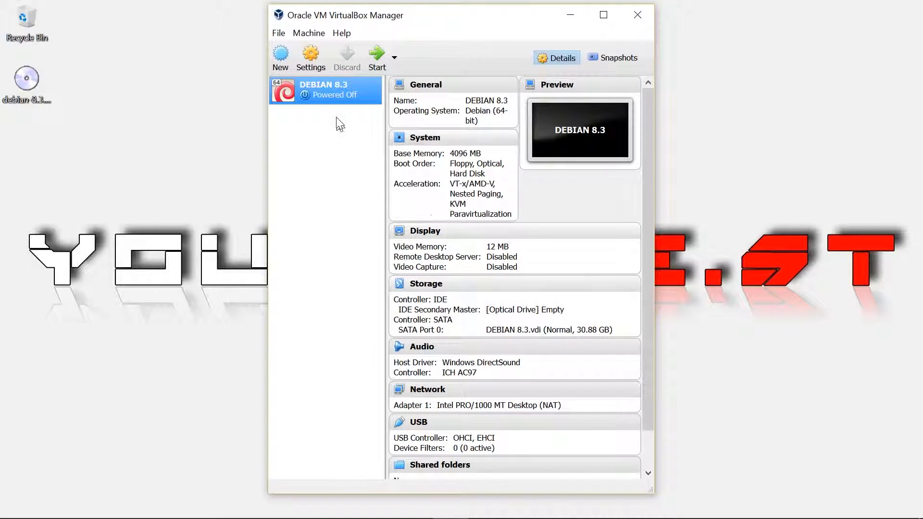
Step: In DEBIAN 8.3's System settings, remove Floppy from the boot order
{"action": "left_click", "coordinate": [315, 67]}
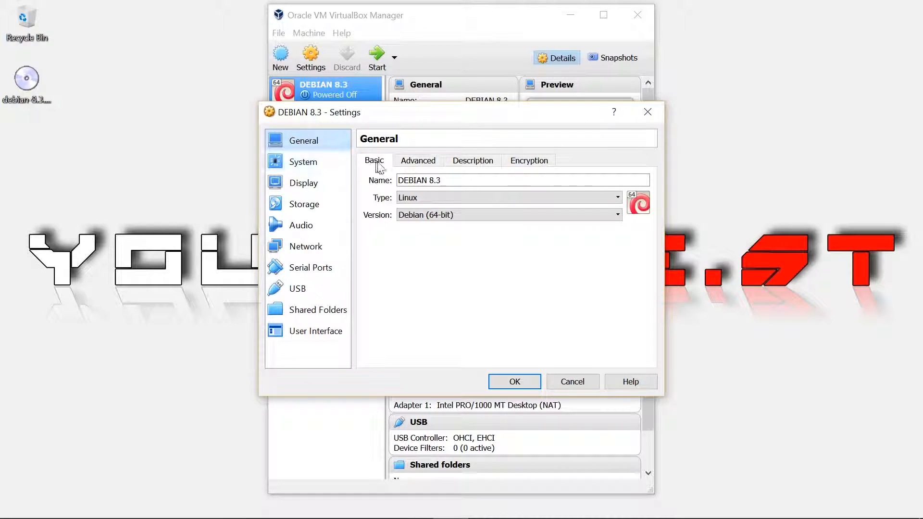
{"action": "left_click", "coordinate": [308, 165]}
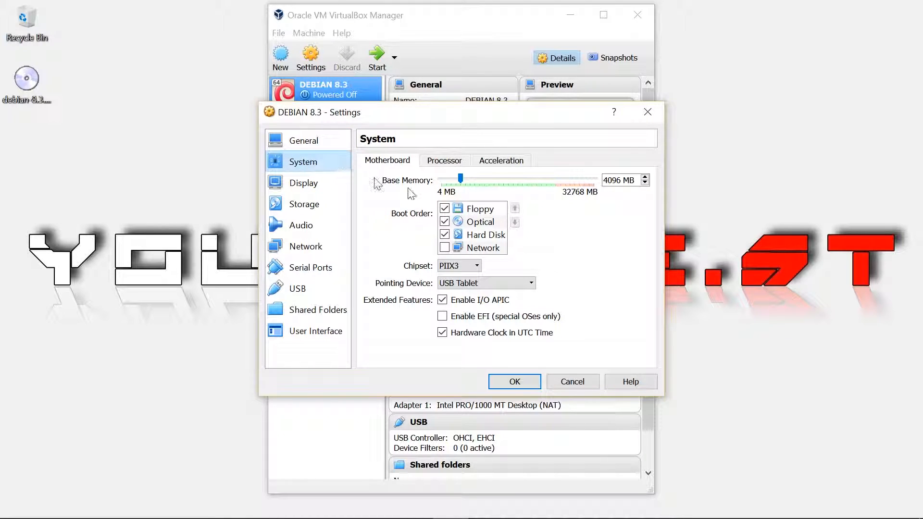
{"action": "left_click", "coordinate": [444, 209]}
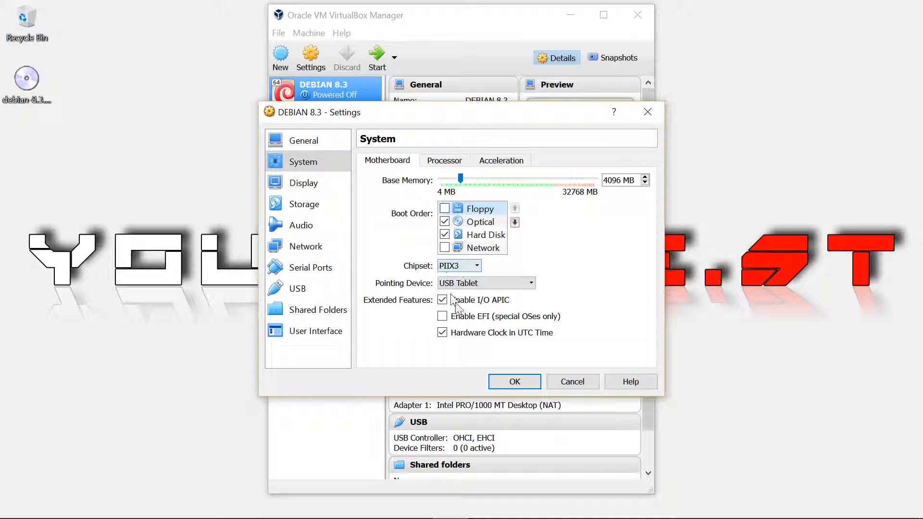
Step: Give the machine 4 processors and raise its video memory to 128 MB
{"action": "left_click", "coordinate": [447, 161]}
{"action": "left_click_drag", "start_coordinate": [486, 179], "coordinate": [508, 192]}
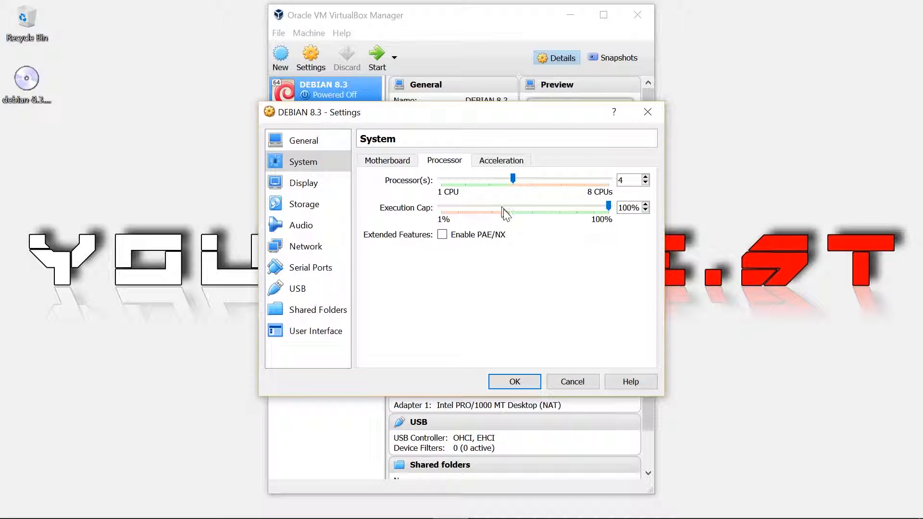
{"action": "mouse_move", "coordinate": [509, 224]}
{"action": "mouse_move", "coordinate": [488, 182]}
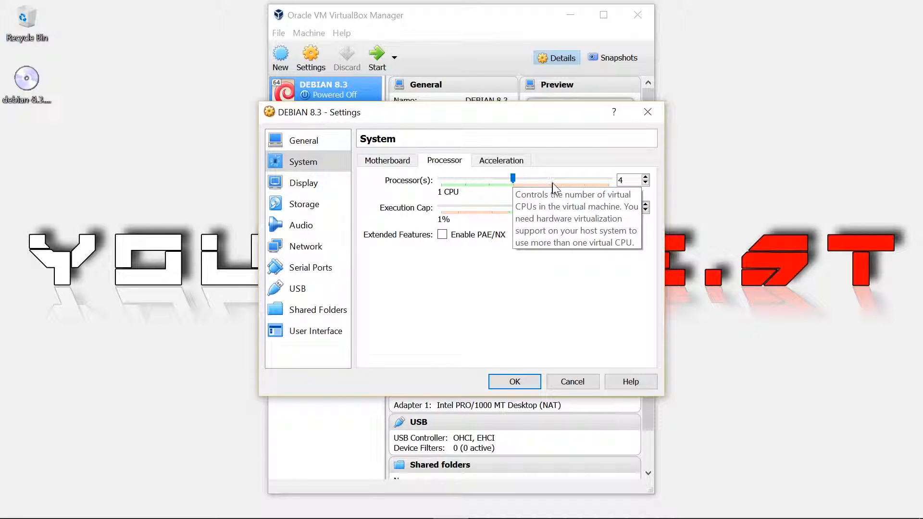
{"action": "left_click", "coordinate": [331, 193]}
{"action": "left_click_drag", "start_coordinate": [439, 180], "coordinate": [604, 185]}
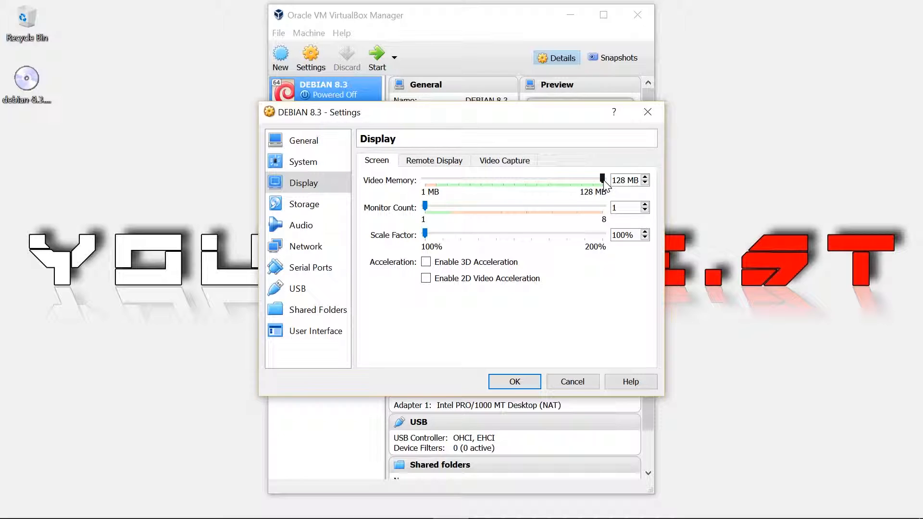
Step: Load debian-8.3.0-amd64-DVD-1.iso into the empty IDE optical drive in Storage settings
{"action": "left_click", "coordinate": [315, 206]}
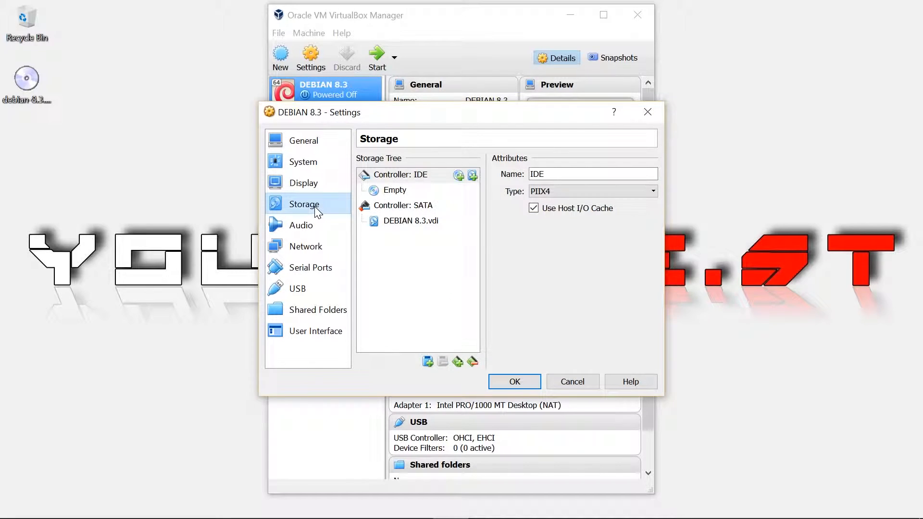
{"action": "left_click", "coordinate": [391, 192]}
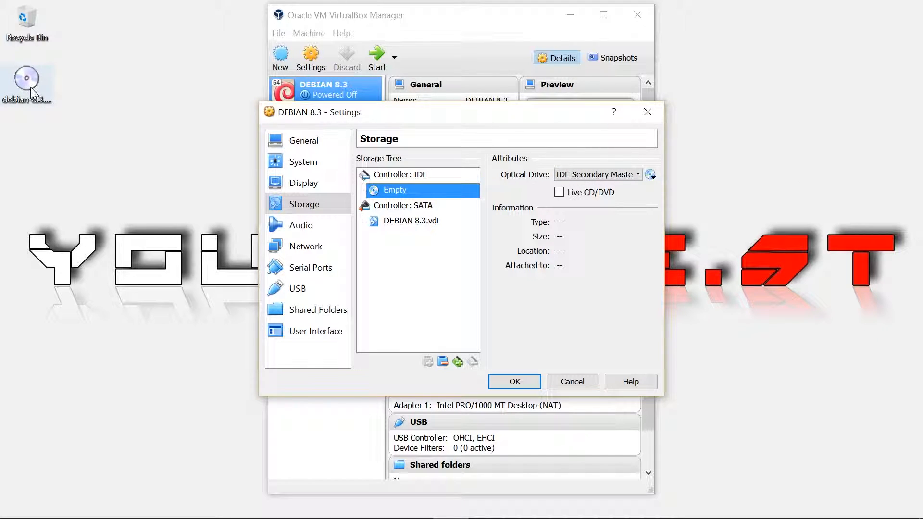
{"action": "left_click", "coordinate": [651, 176]}
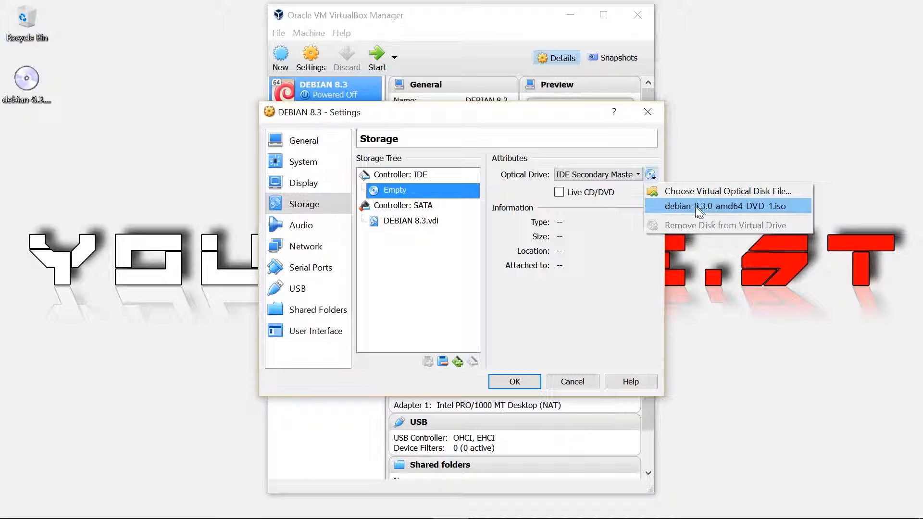
{"action": "left_click", "coordinate": [708, 206]}
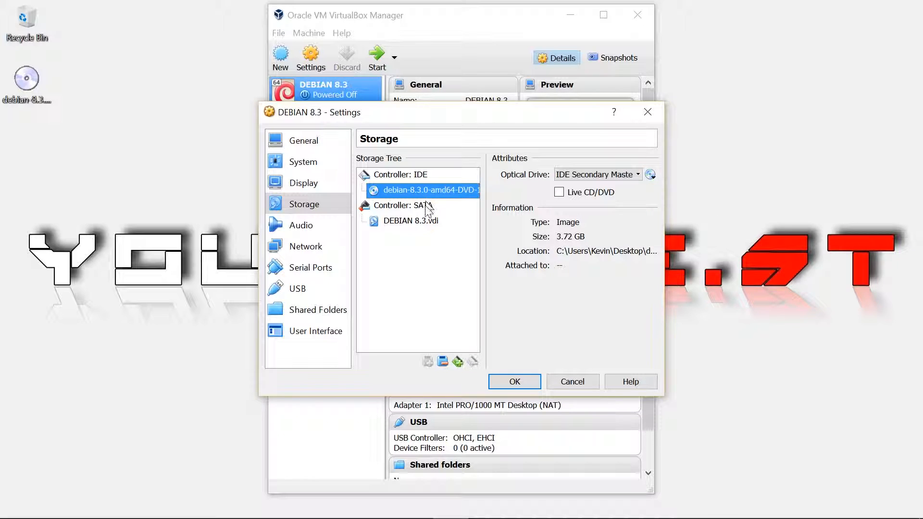
{"action": "left_click", "coordinate": [651, 176]}
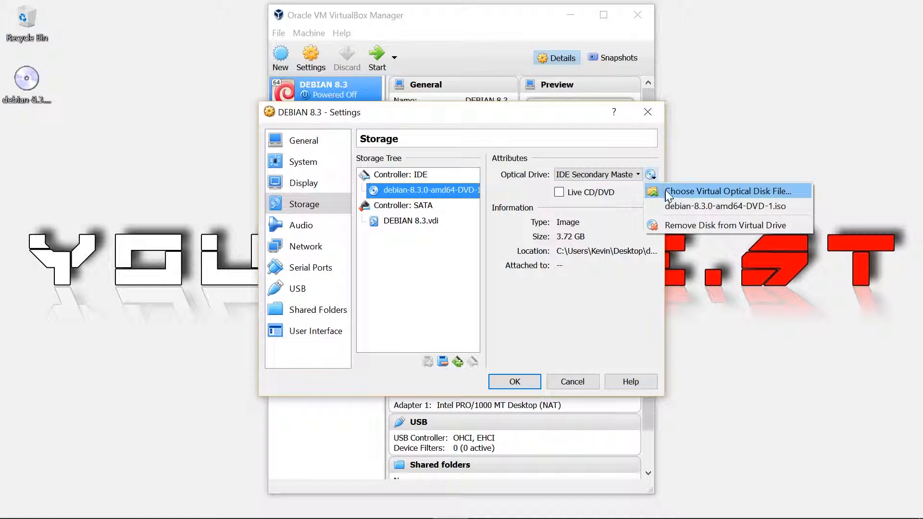
{"action": "left_click", "coordinate": [753, 190]}
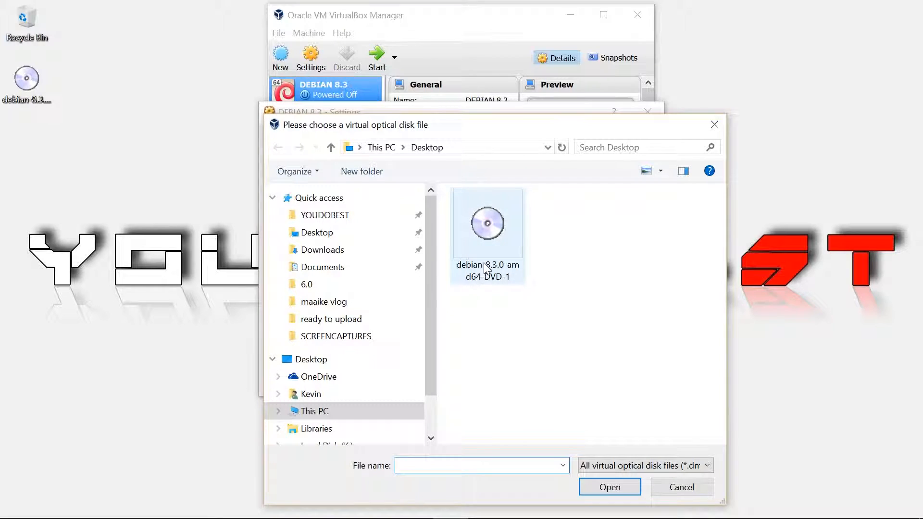
{"action": "left_click", "coordinate": [714, 126]}
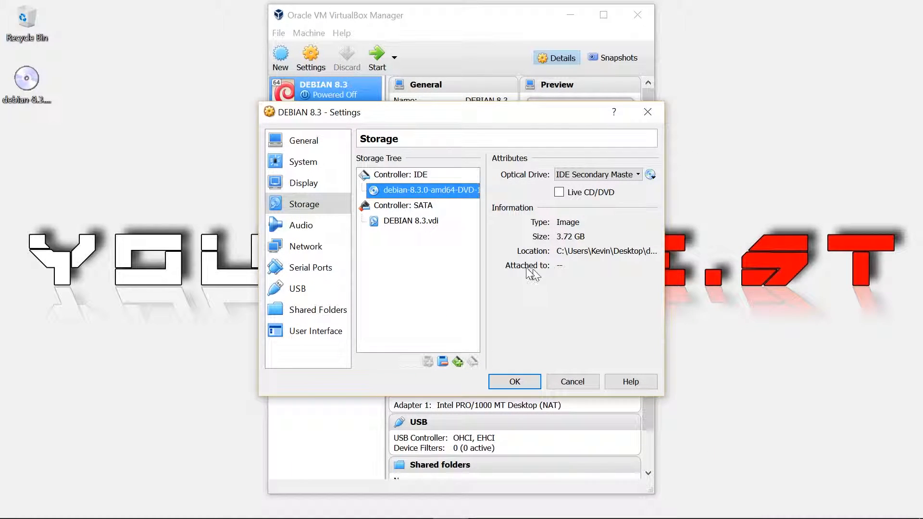
Step: Set the network adapter to Bridged Adapter on the Realtek PCIe GBE Family Controller
{"action": "left_click", "coordinate": [320, 247]}
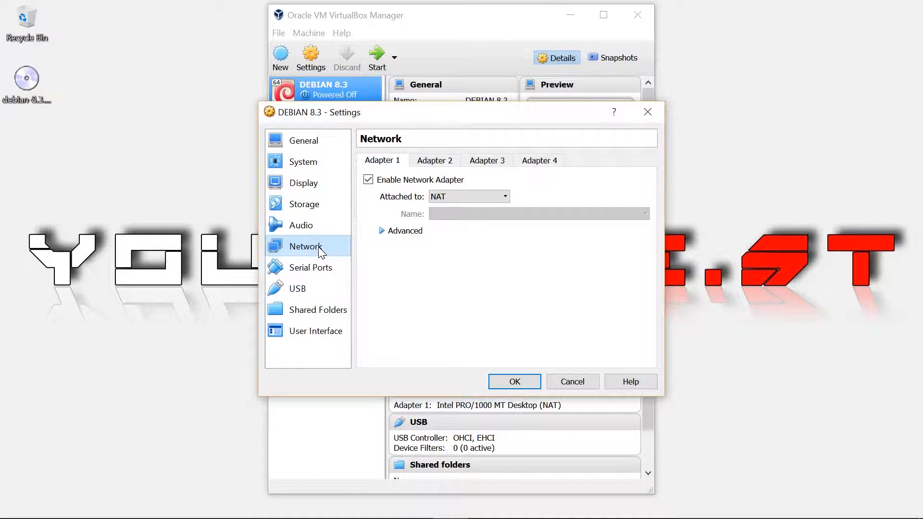
{"action": "left_click", "coordinate": [464, 197]}
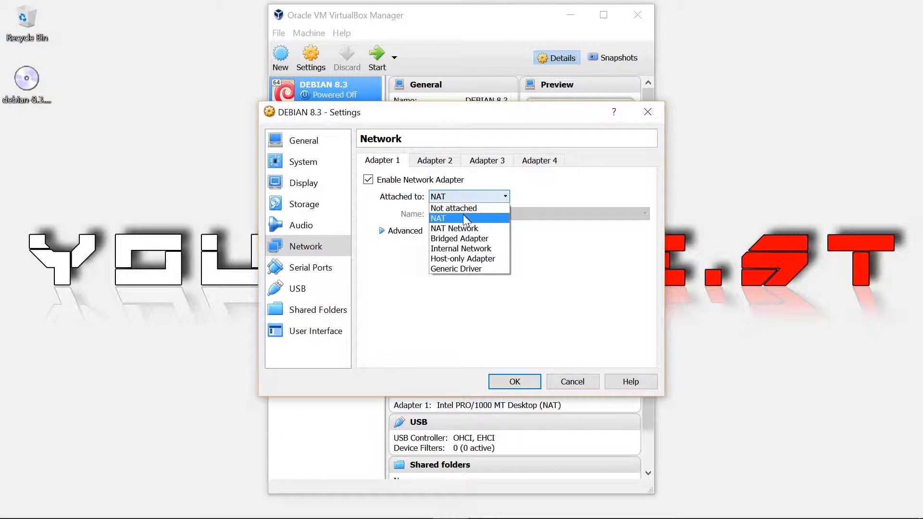
{"action": "left_click", "coordinate": [458, 239]}
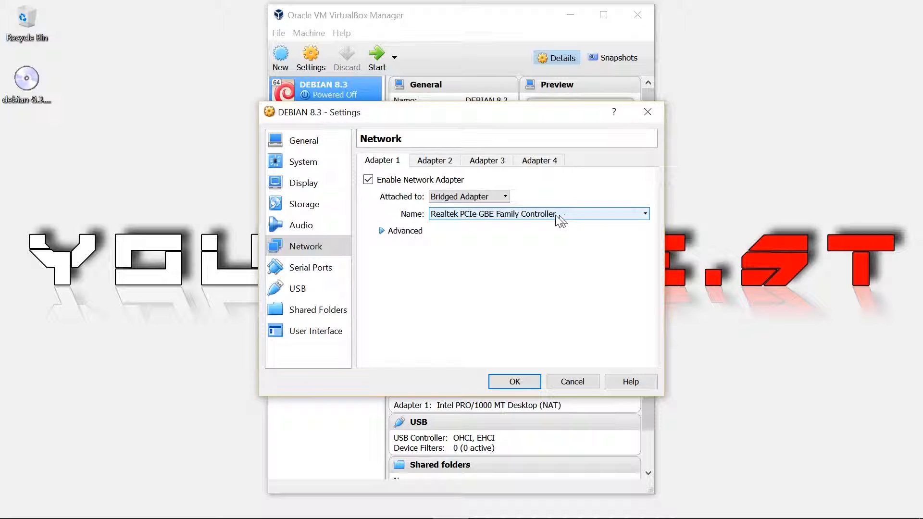
{"action": "left_click", "coordinate": [498, 219]}
{"action": "left_click", "coordinate": [499, 226]}
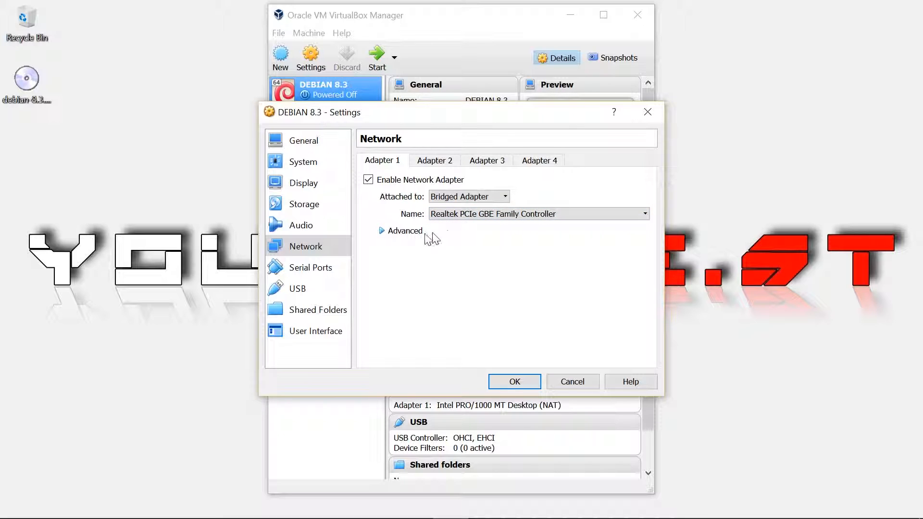
{"action": "left_click", "coordinate": [320, 288]}
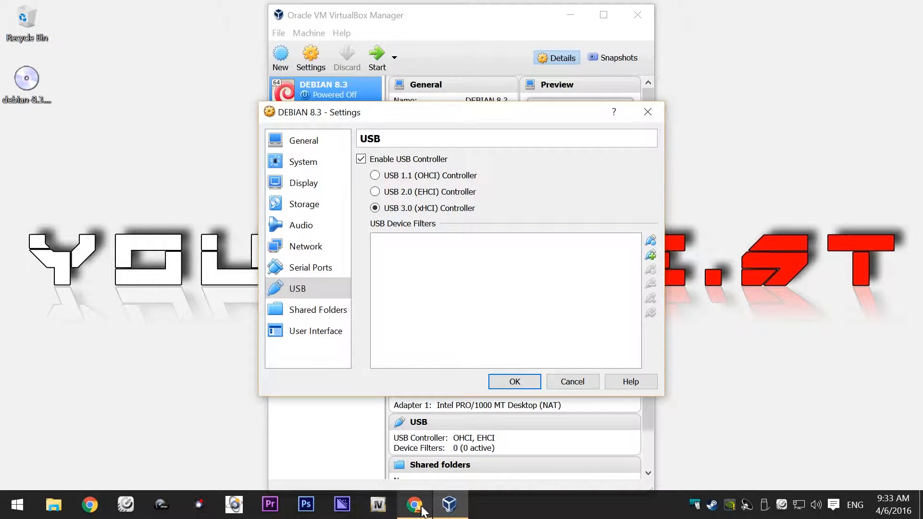
Step: Search the web for VIRTUALBOX in Chrome and open the official Oracle VM VirtualBox site
{"action": "left_click", "coordinate": [414, 505]}
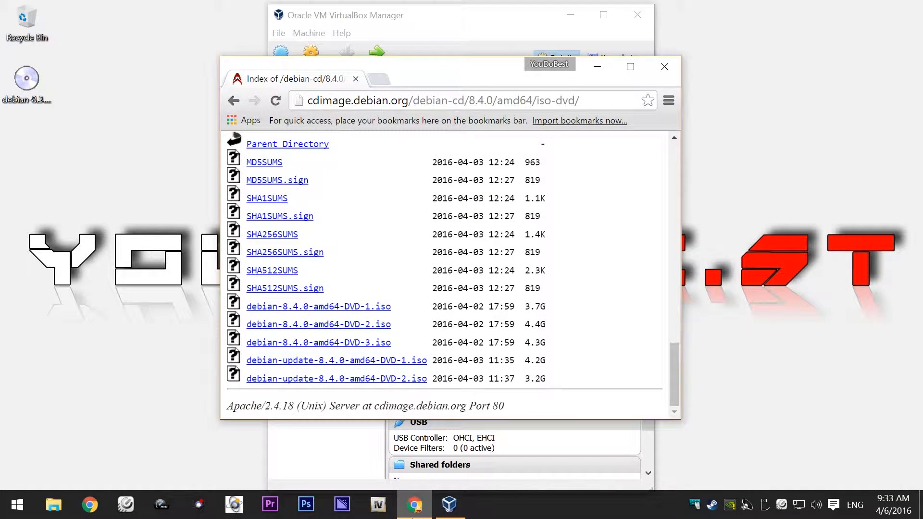
{"action": "left_click", "coordinate": [402, 102]}
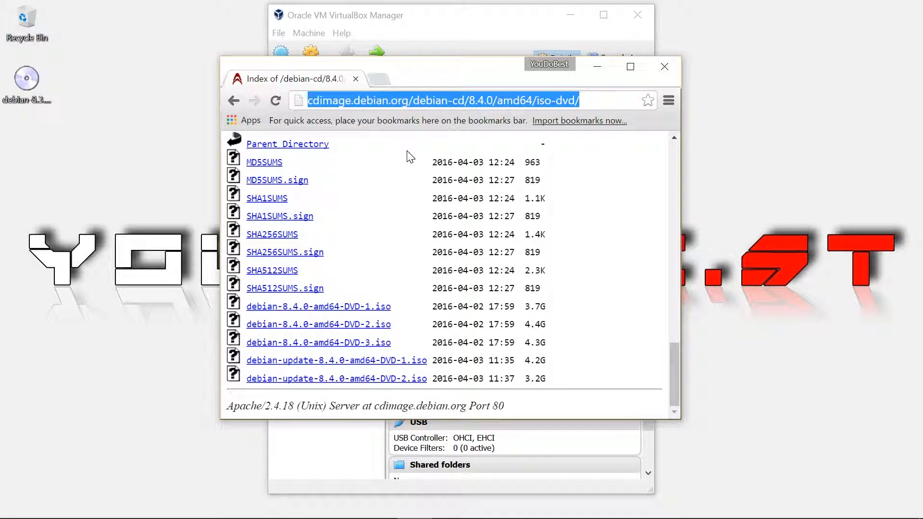
{"action": "type", "text": "VIRTUAL"}
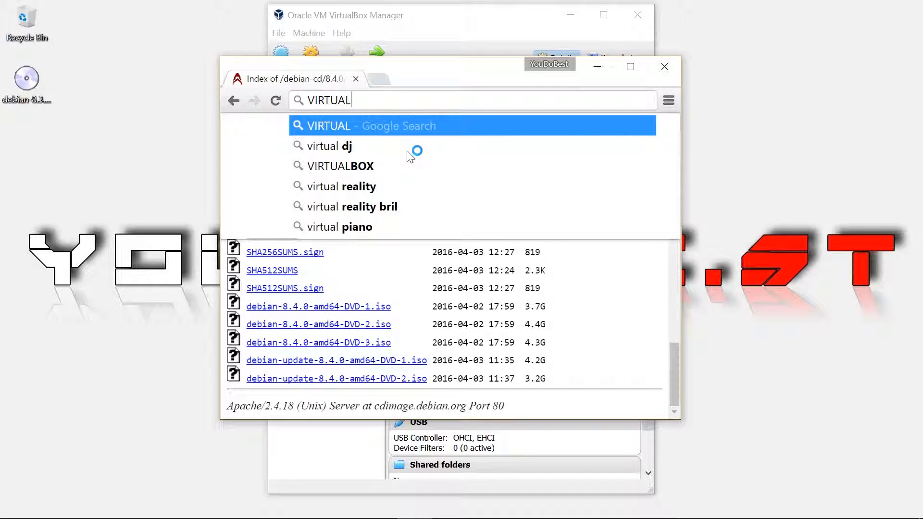
{"action": "key", "text": "Down"}
{"action": "key", "text": "Down"}
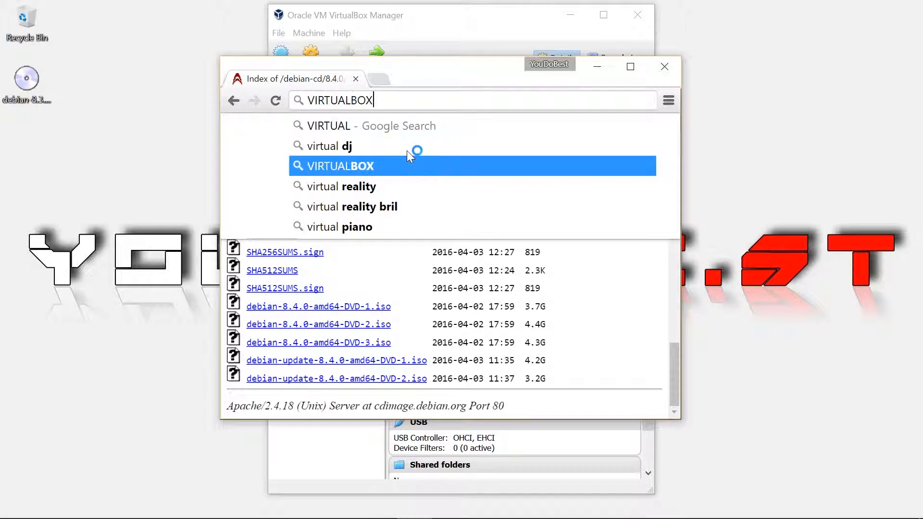
{"action": "key", "text": "Return"}
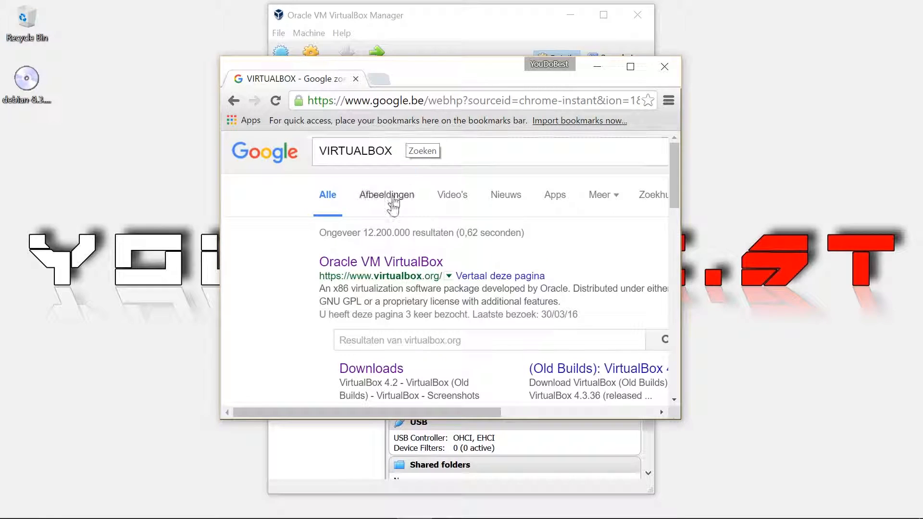
{"action": "left_click", "coordinate": [369, 266]}
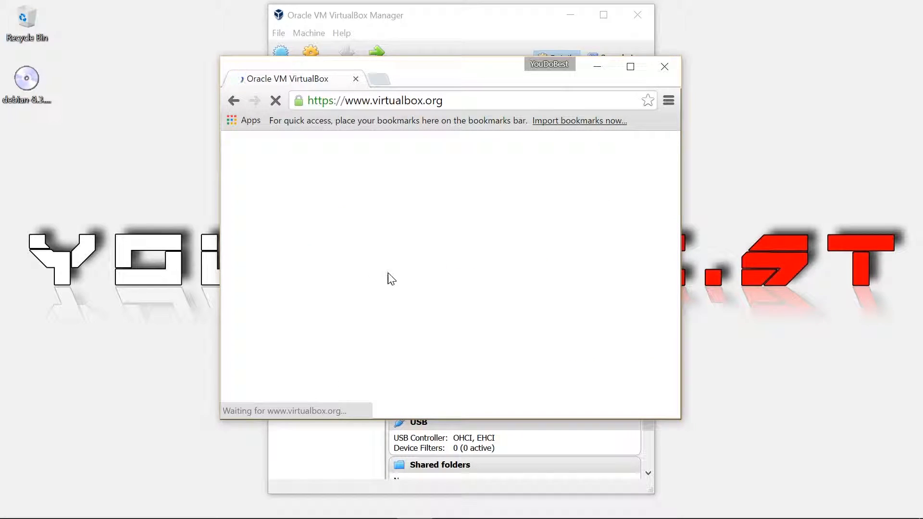
Step: On the VirtualBox downloads page, highlight the Extension Pack's USB 2.0 and USB 3.0 support note
{"action": "scroll", "coordinate": [476, 269], "scroll_direction": "down", "scroll_amount": 8}
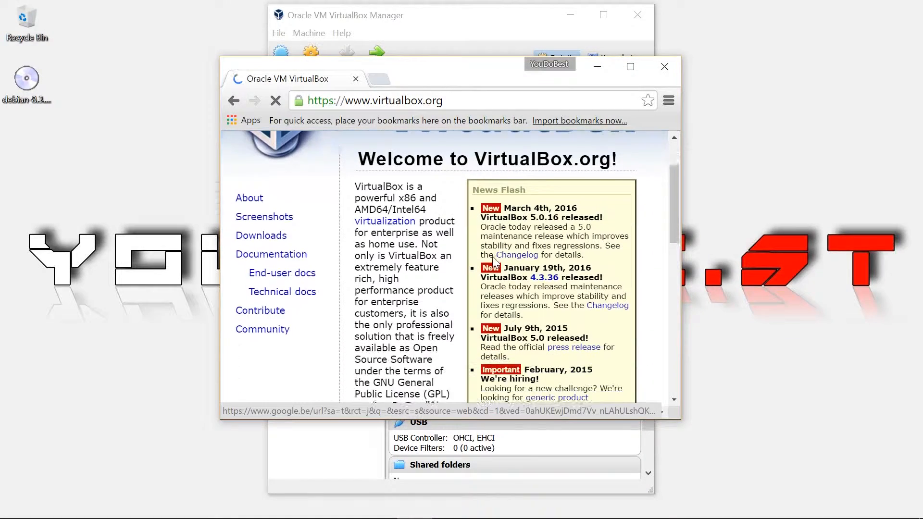
{"action": "left_click", "coordinate": [487, 331]}
{"action": "scroll", "coordinate": [529, 295], "scroll_direction": "down", "scroll_amount": 3}
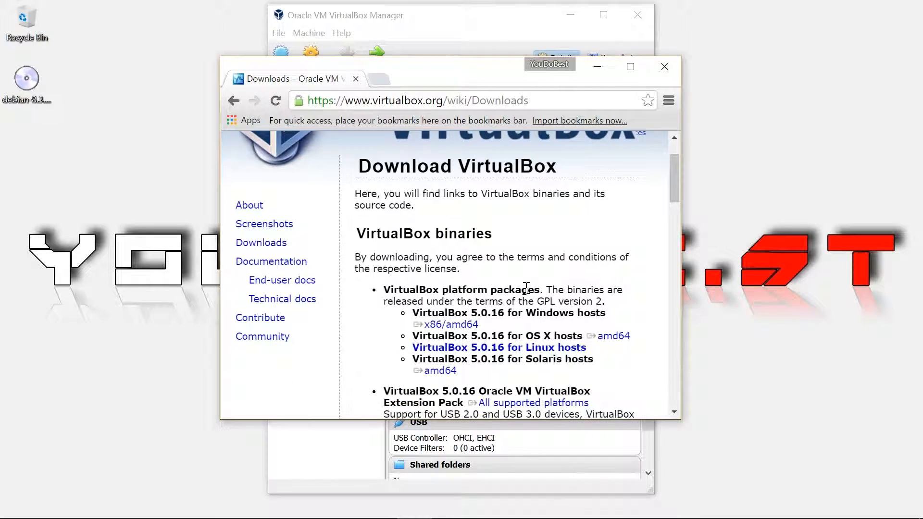
{"action": "left_click_drag", "start_coordinate": [464, 332], "coordinate": [386, 318]}
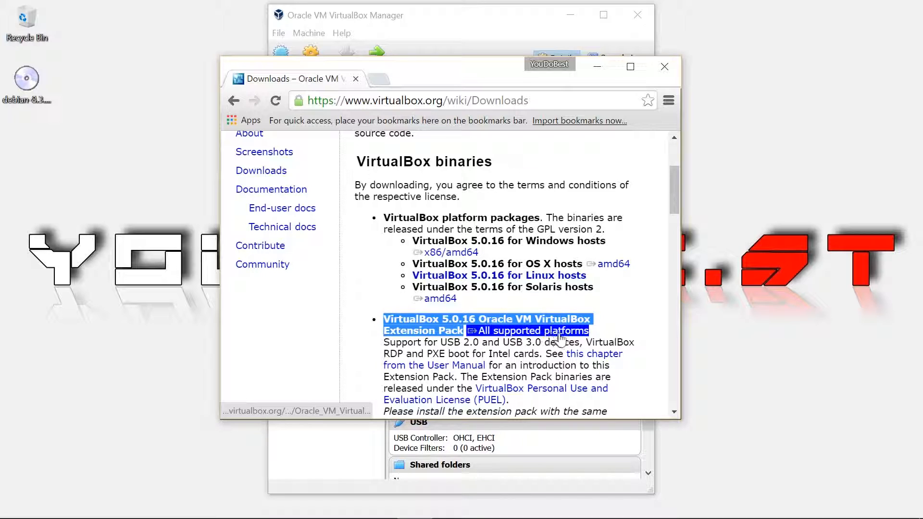
{"action": "left_click_drag", "start_coordinate": [440, 342], "coordinate": [584, 341]}
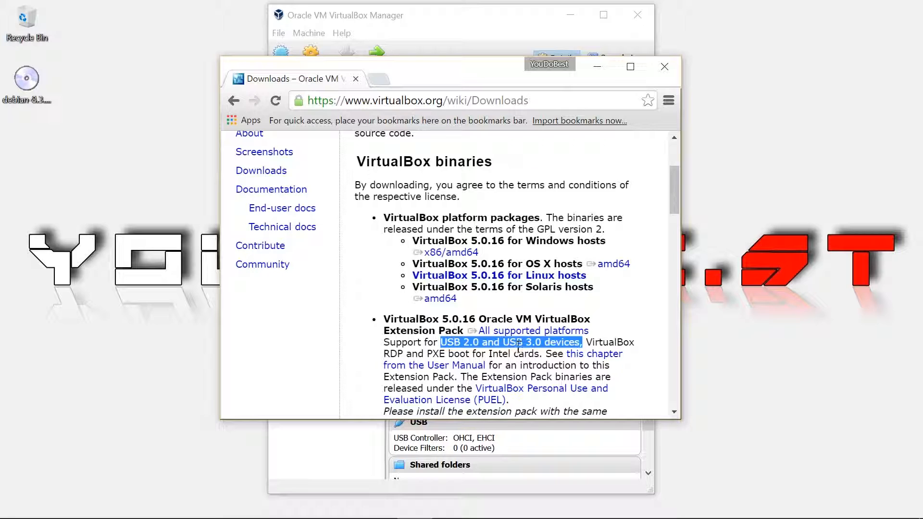
{"action": "left_click", "coordinate": [599, 66]}
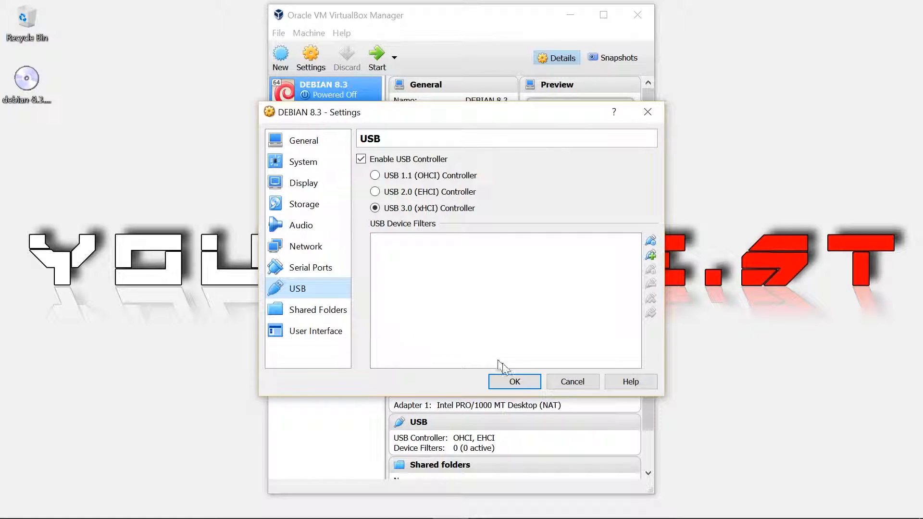
Step: Save the USB 3.0 setting and start the DEBIAN 8.3 virtual machine
{"action": "left_click", "coordinate": [515, 381]}
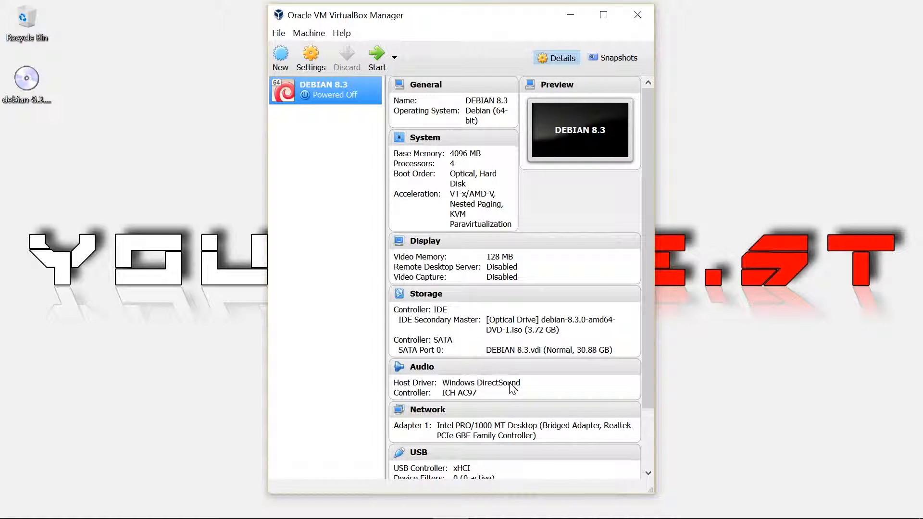
{"action": "left_click", "coordinate": [379, 54]}
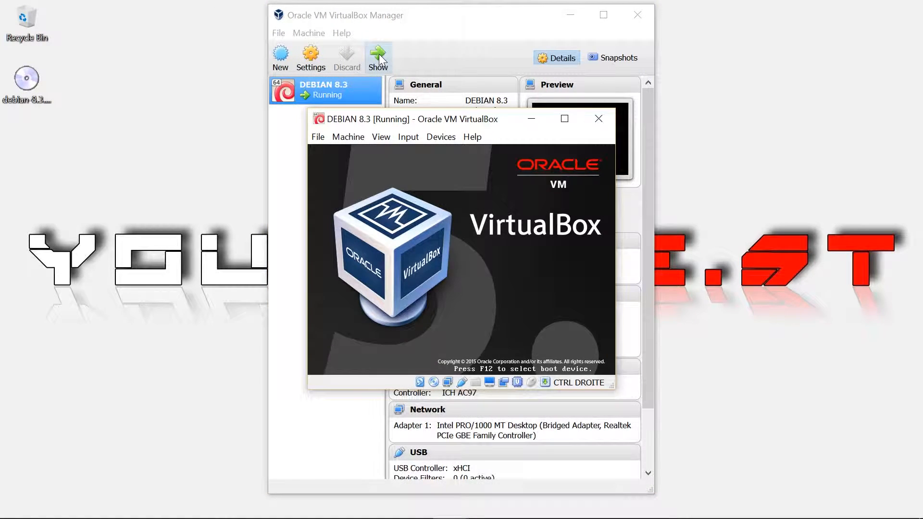
{"action": "left_click", "coordinate": [570, 15]}
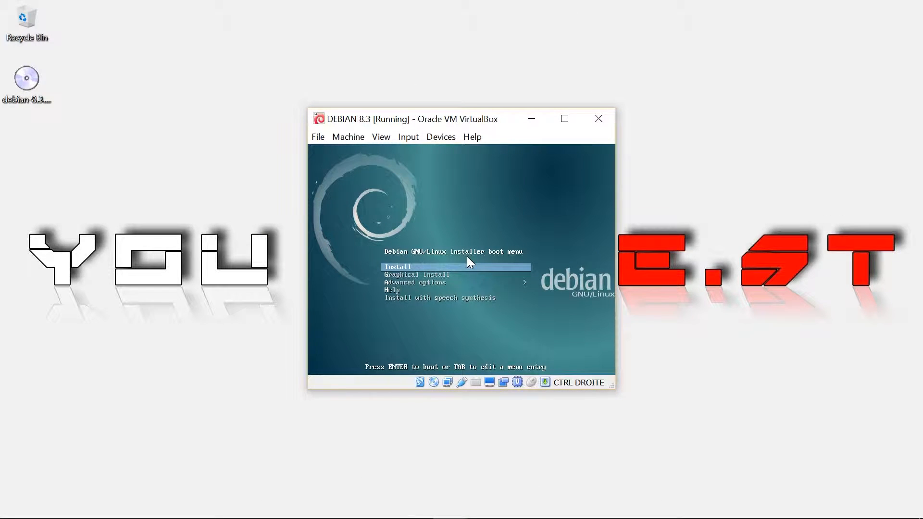
Step: Select Graphical install in the Debian boot menu and boot it
{"action": "key", "text": "Down"}
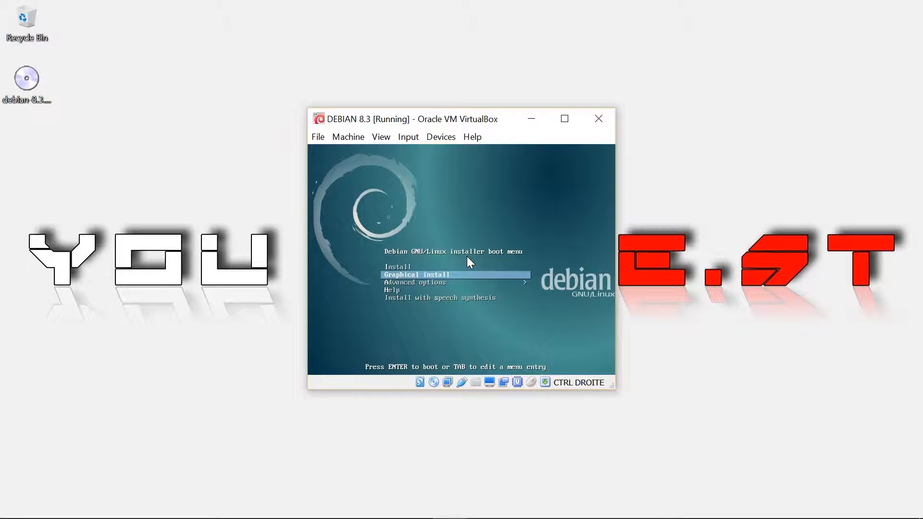
{"action": "key", "text": "Up"}
{"action": "key", "text": "Down"}
{"action": "key", "text": "Down"}
{"action": "key", "text": "Down"}
{"action": "key", "text": "Down"}
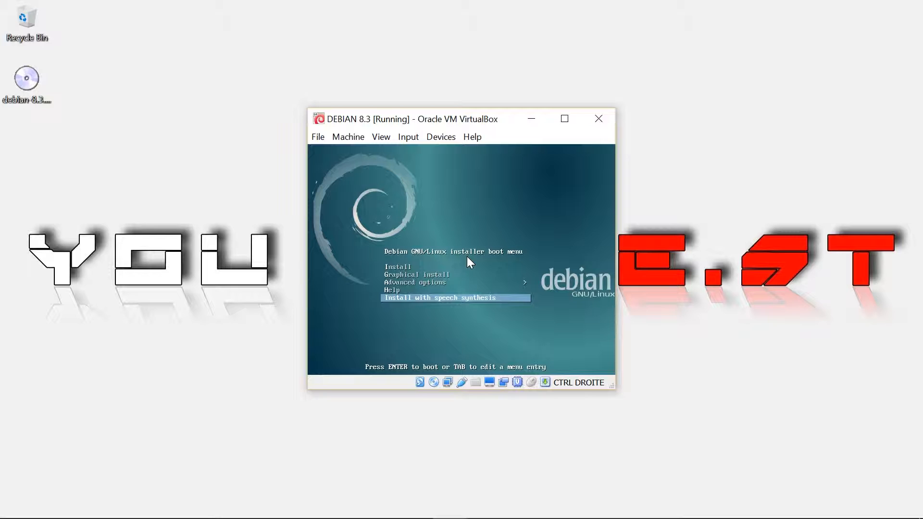
{"action": "key", "text": "Up"}
{"action": "key", "text": "Up"}
{"action": "key", "text": "Up"}
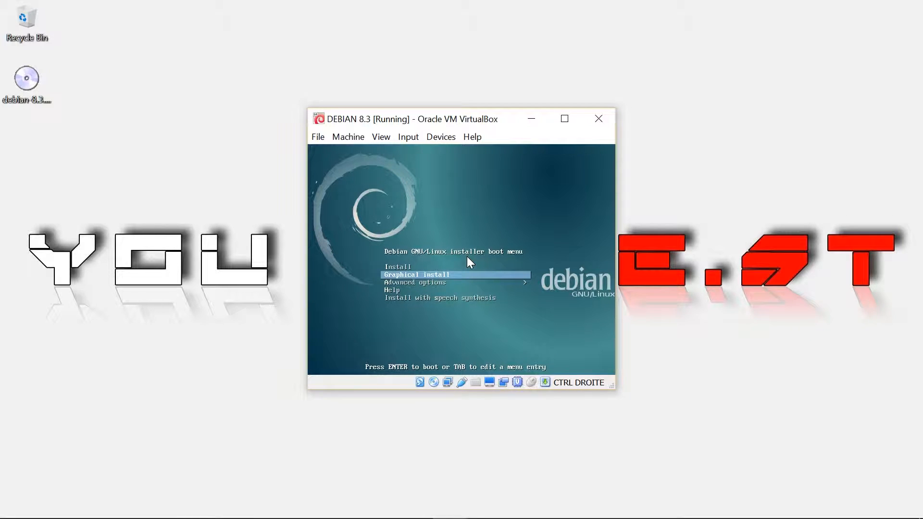
{"action": "key", "text": "Return"}
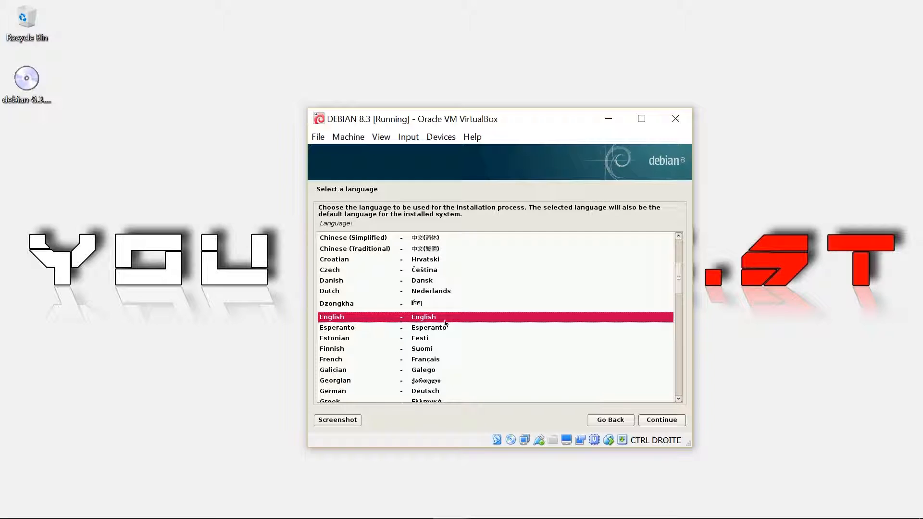
Step: Choose English, United States and the Belgian keymap in the Debian installer
{"action": "left_click", "coordinate": [662, 420]}
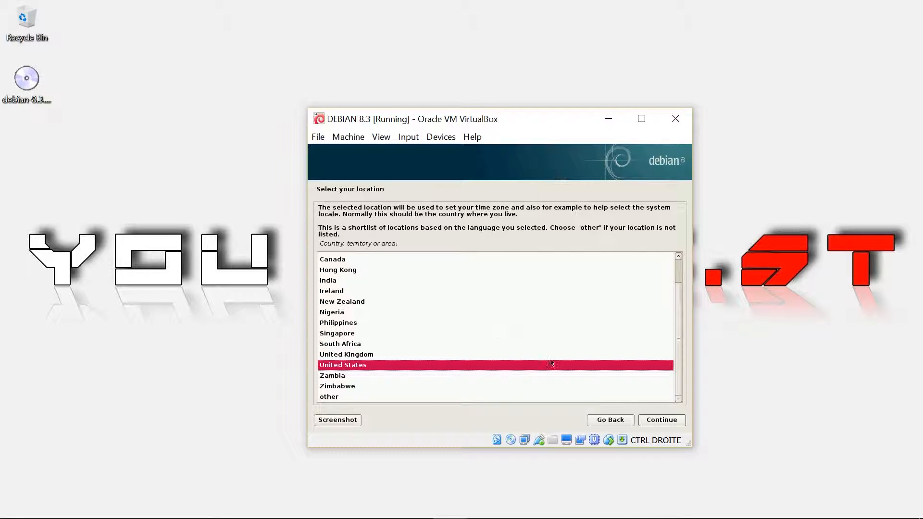
{"action": "left_click", "coordinate": [667, 420]}
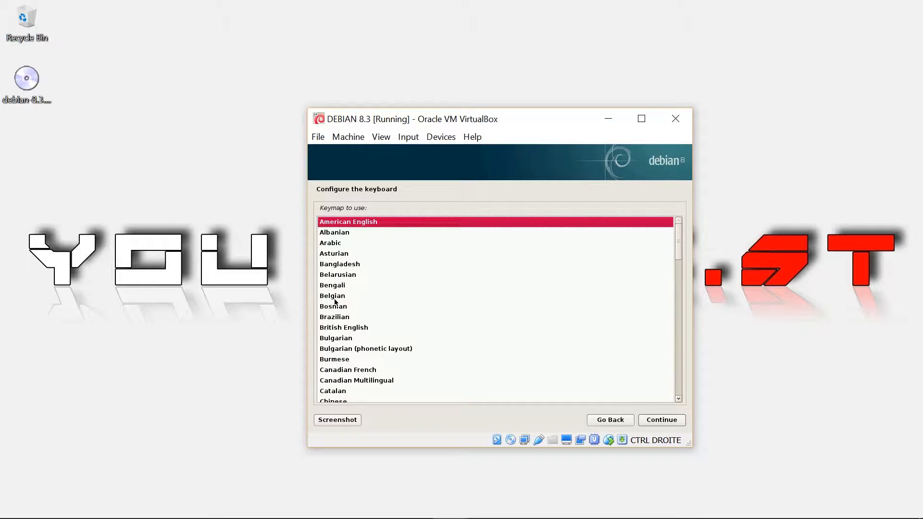
{"action": "left_click", "coordinate": [335, 298]}
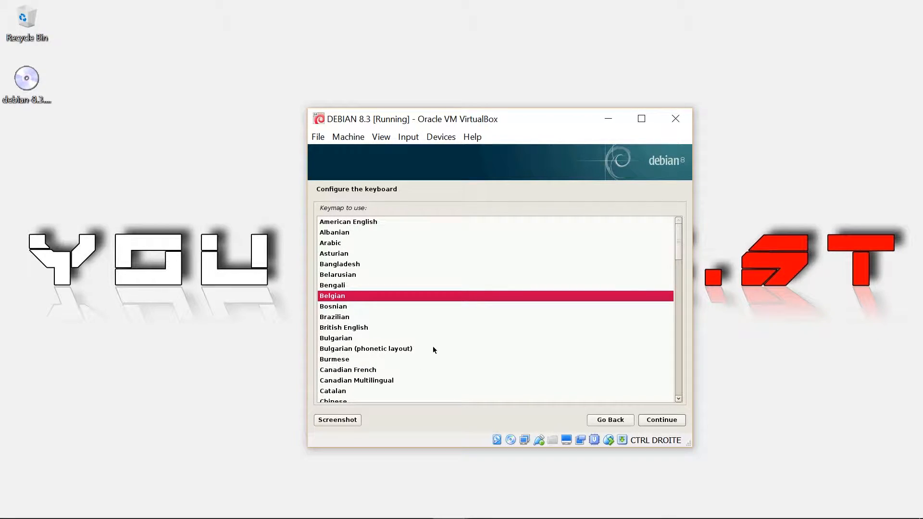
{"action": "left_click", "coordinate": [666, 424]}
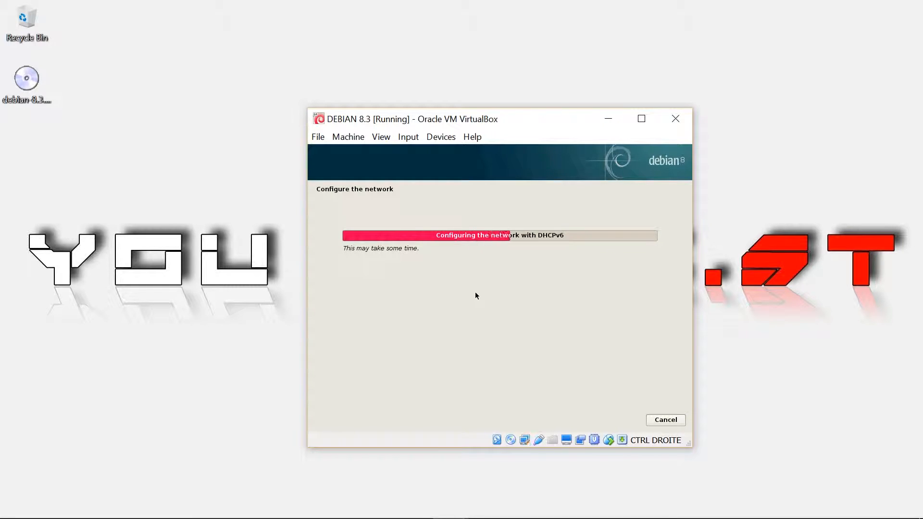
Step: Keep the default hostname 'debian' and advance to the domain name prompt
{"action": "left_click_drag", "start_coordinate": [474, 119], "coordinate": [448, 99]}
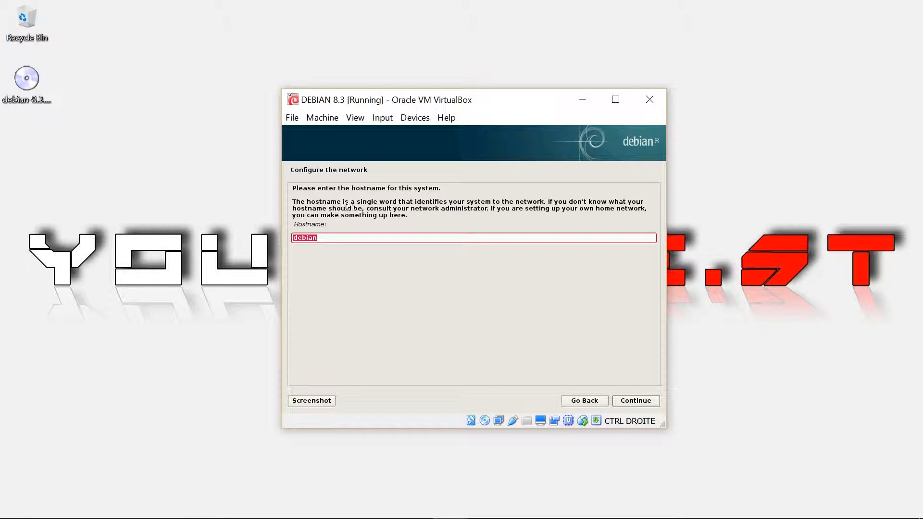
{"action": "left_click", "coordinate": [335, 237]}
{"action": "left_click", "coordinate": [639, 404]}
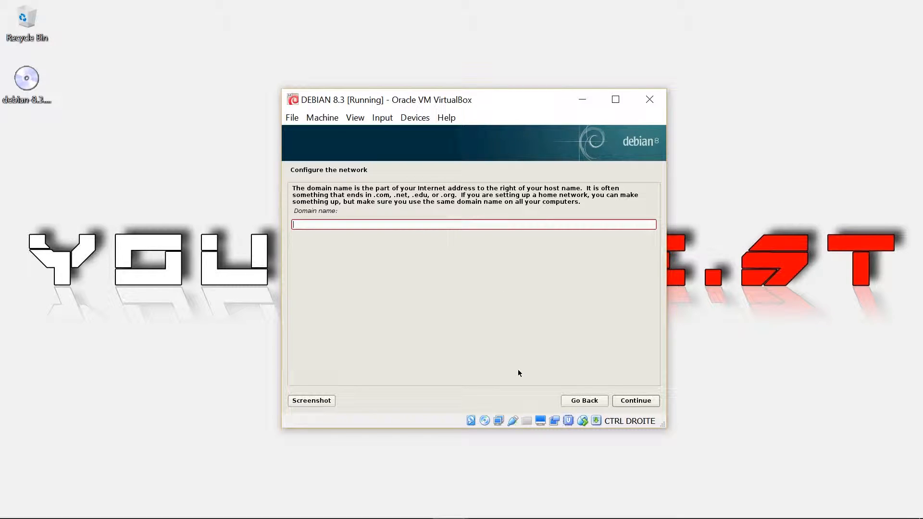
Step: Leave the domain name empty, then enter and confirm the root password
{"action": "left_click", "coordinate": [639, 402]}
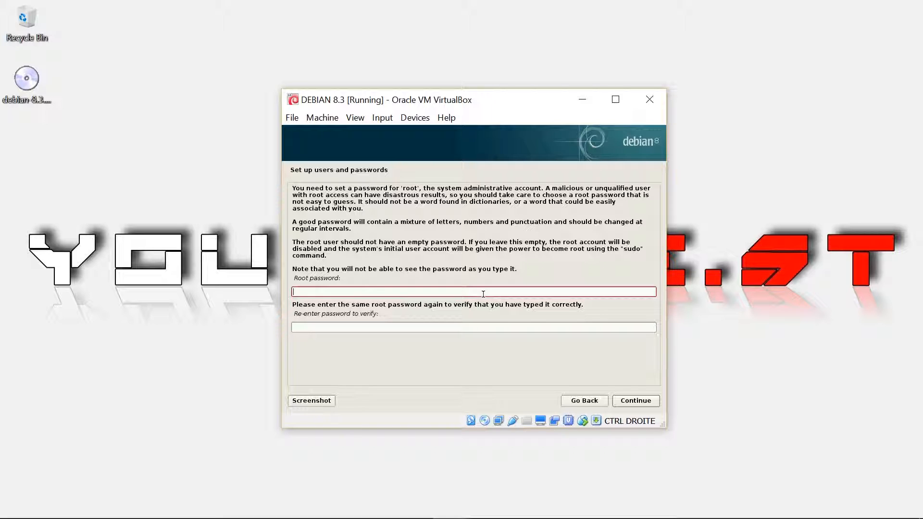
{"action": "key", "text": "Caps_Lock"}
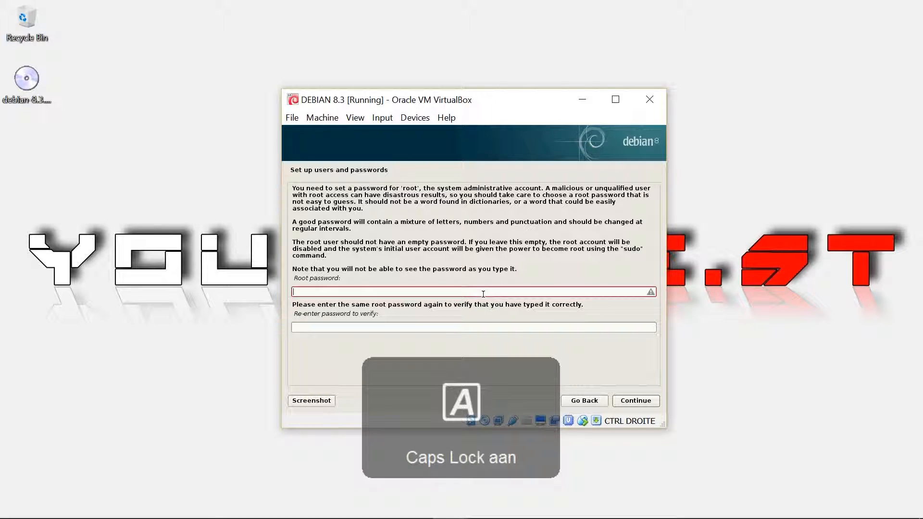
{"action": "type", "text": "ABCD"}
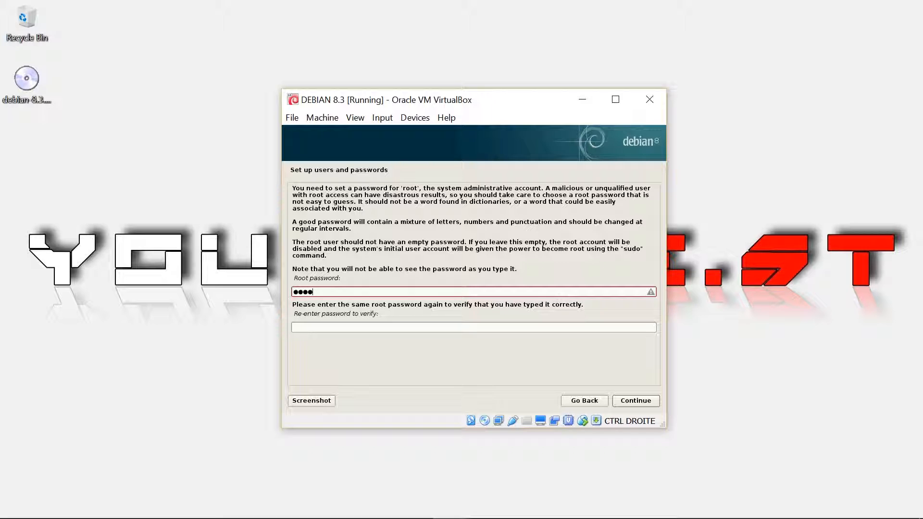
{"action": "left_click", "coordinate": [484, 328]}
{"action": "type", "text": "ABCD"}
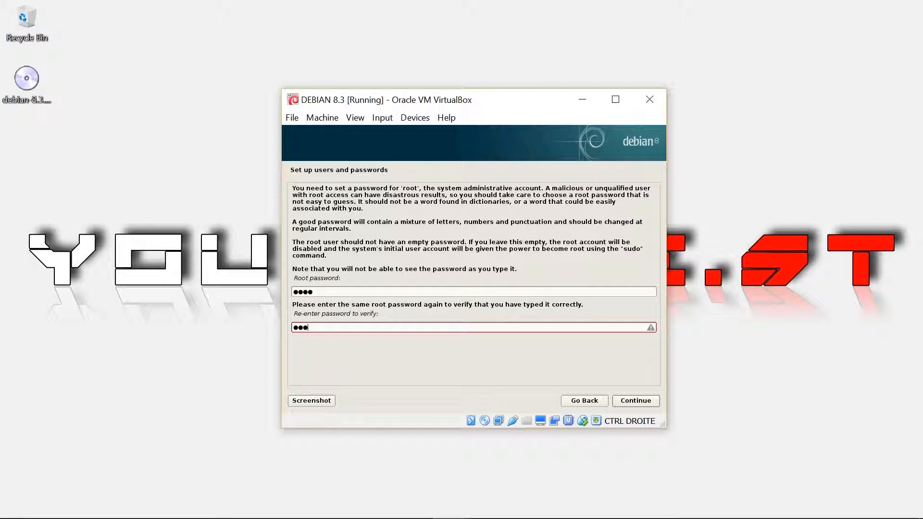
{"action": "left_click", "coordinate": [641, 404]}
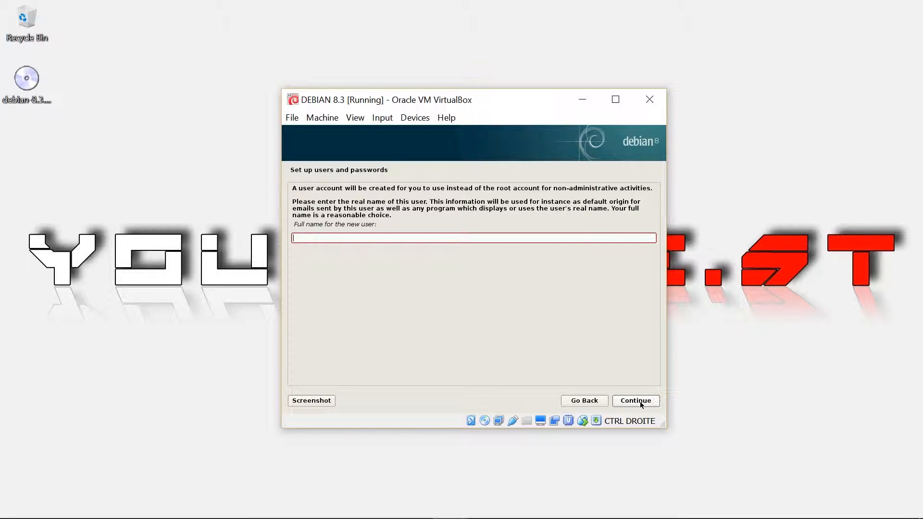
Step: Enter the new user's full name, accept the suggested username, and set and confirm the user password
{"action": "type", "text": "YOUDOBEST"}
{"action": "left_click", "coordinate": [641, 404]}
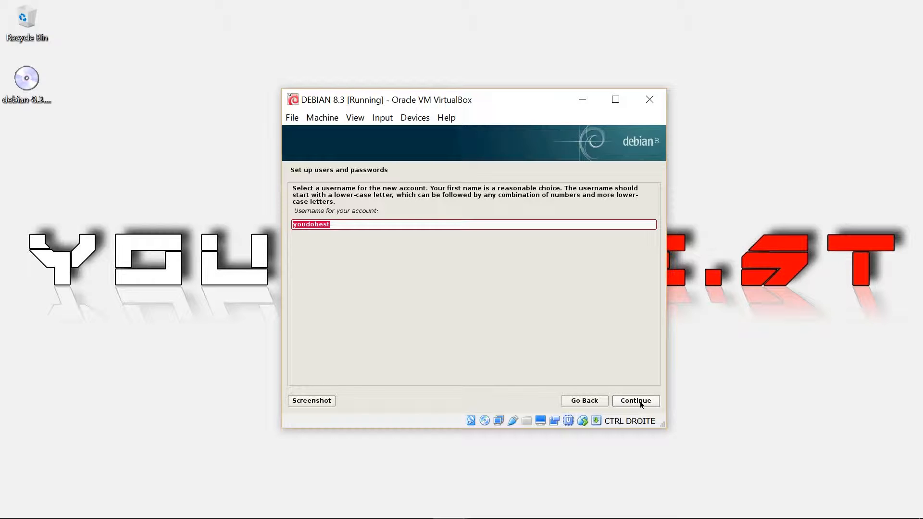
{"action": "left_click", "coordinate": [641, 404]}
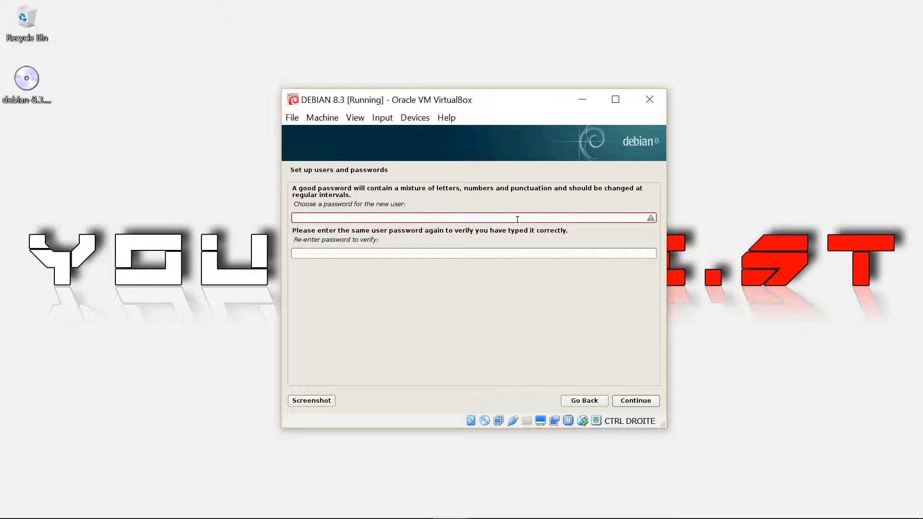
{"action": "type", "text": "****"}
{"action": "key", "text": "Caps_Lock"}
{"action": "type", "text": "****"}
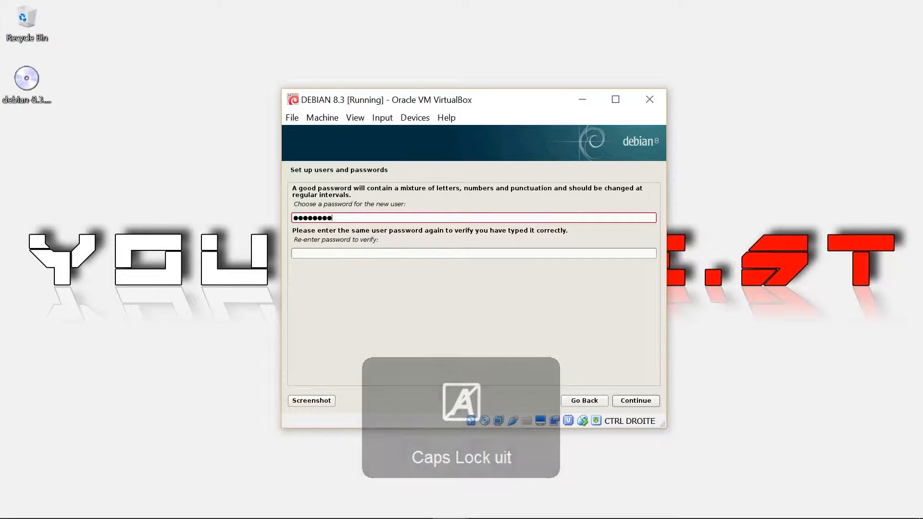
{"action": "key", "text": "BackSpace"}
{"action": "key", "text": "BackSpace"}
{"action": "key", "text": "BackSpace"}
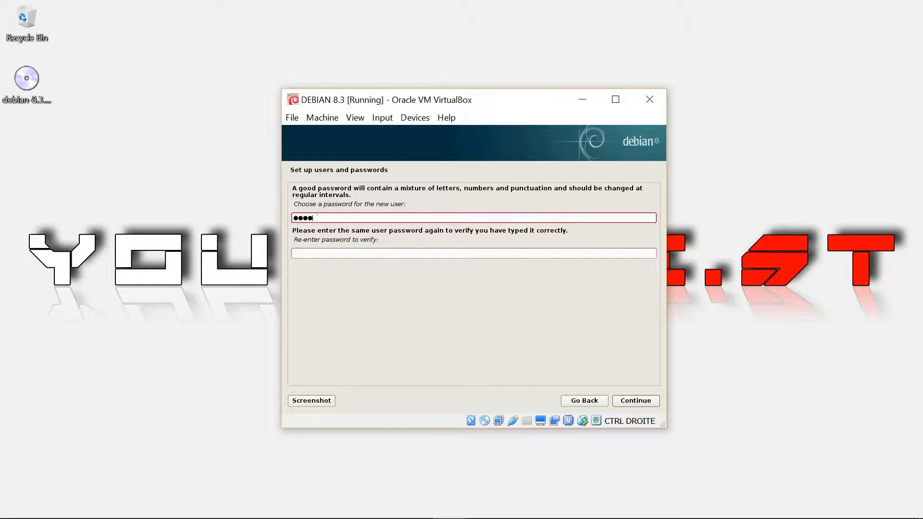
{"action": "key", "text": "Tab"}
{"action": "type", "text": "***"}
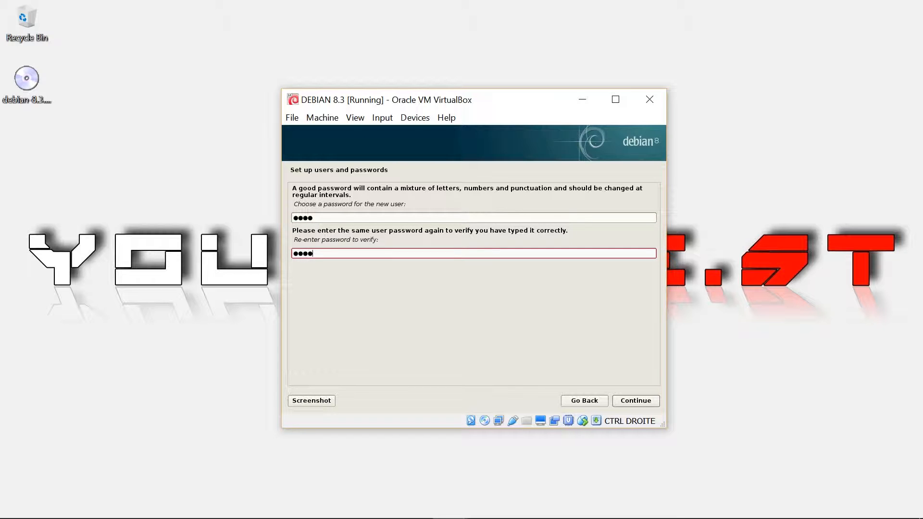
{"action": "left_click", "coordinate": [639, 406]}
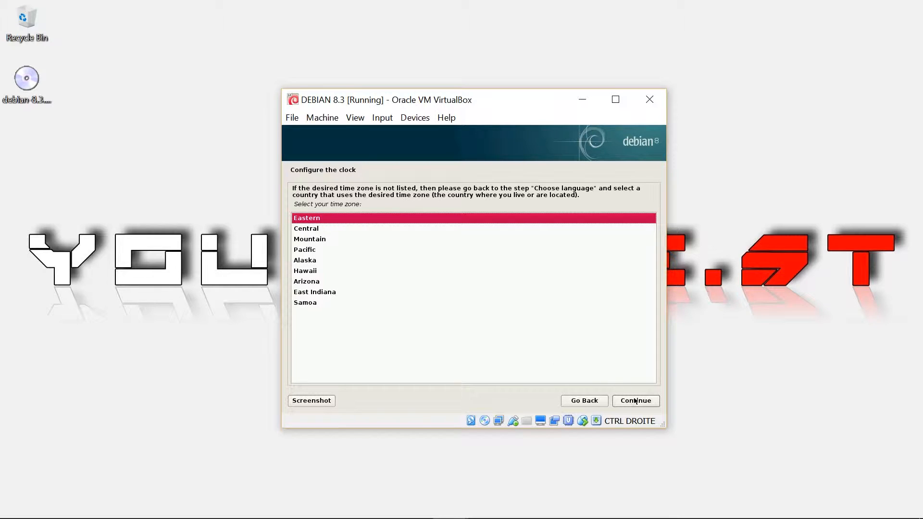
Step: Accept Eastern as the time zone
{"action": "left_click", "coordinate": [636, 403]}
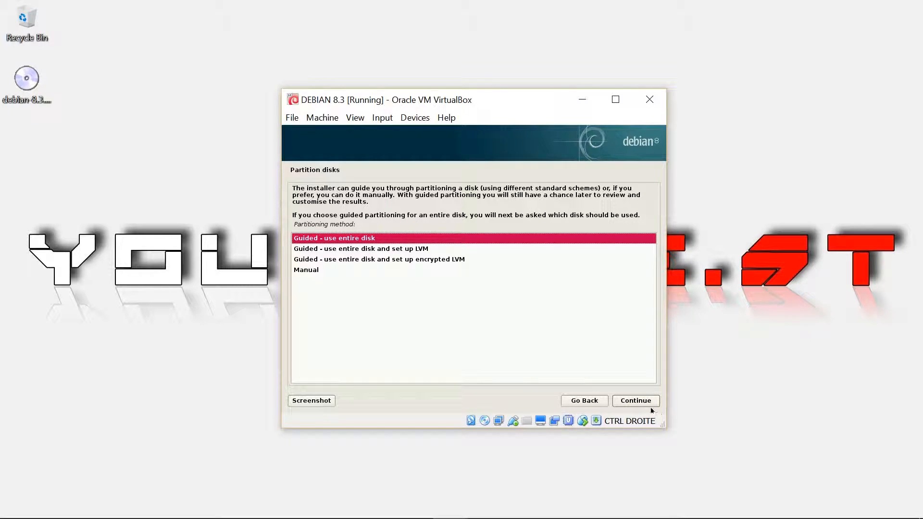
Step: Guided-partition the entire 33.2 GB VBOX disk with all files in one partition, and write the changes
{"action": "left_click", "coordinate": [635, 401]}
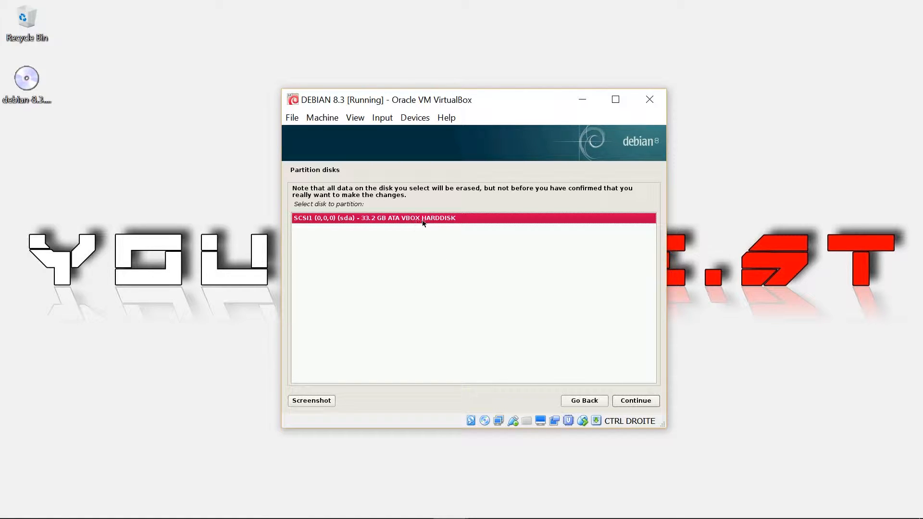
{"action": "left_click", "coordinate": [636, 402]}
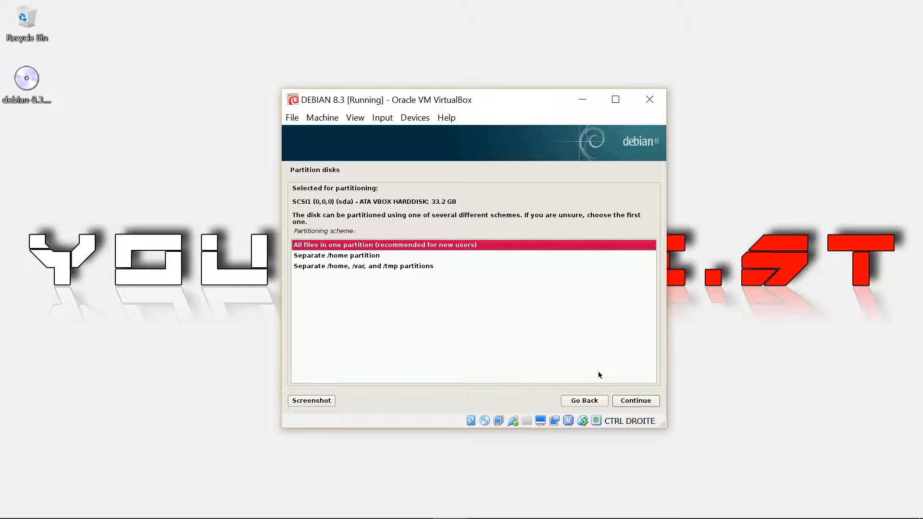
{"action": "left_click", "coordinate": [643, 402]}
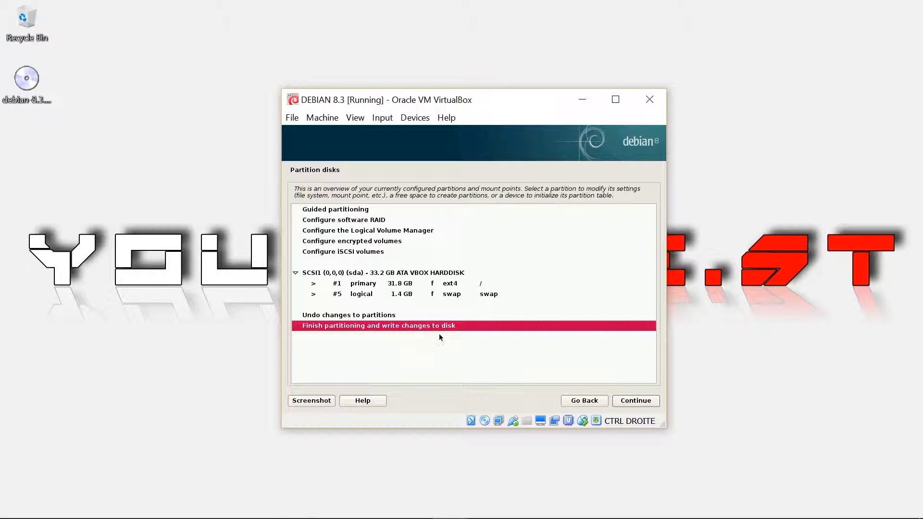
{"action": "left_click", "coordinate": [636, 403]}
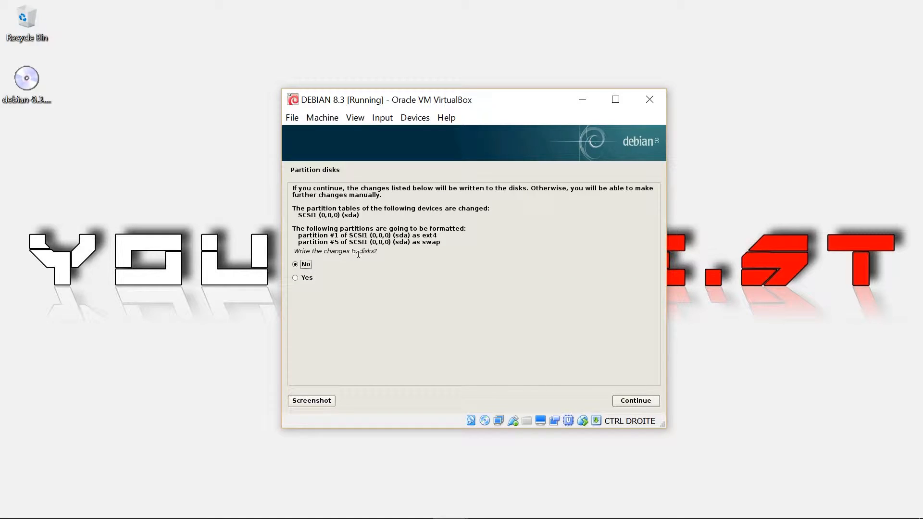
{"action": "left_click", "coordinate": [297, 278]}
{"action": "left_click", "coordinate": [637, 401]}
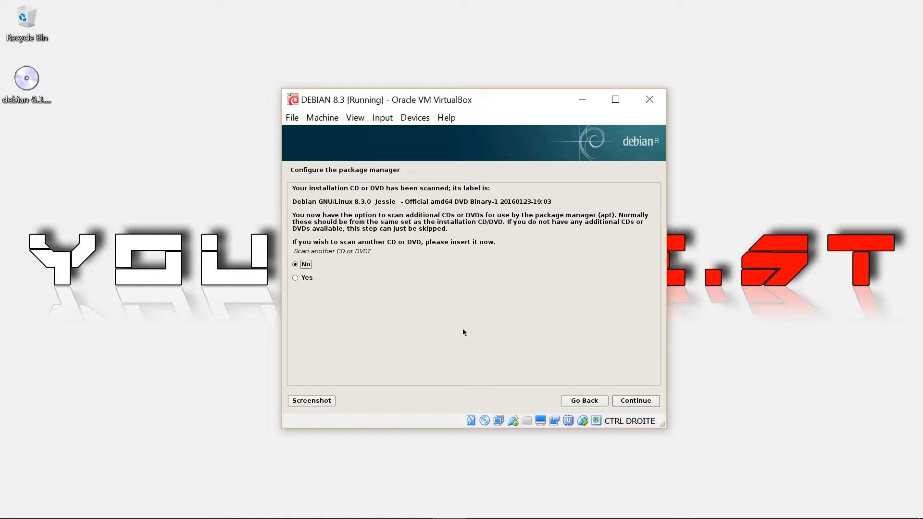
Step: Decline scanning another CD/DVD and decline using a network mirror
{"action": "left_click", "coordinate": [634, 402]}
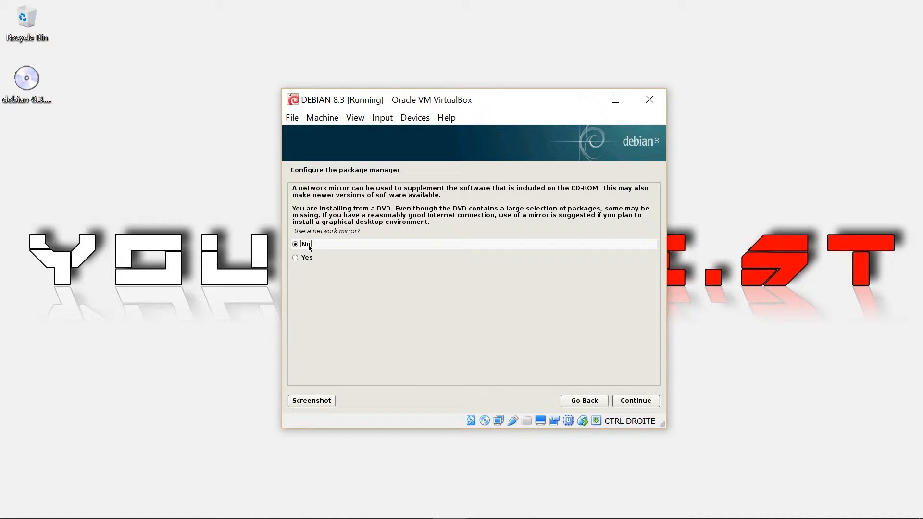
{"action": "left_click", "coordinate": [636, 402]}
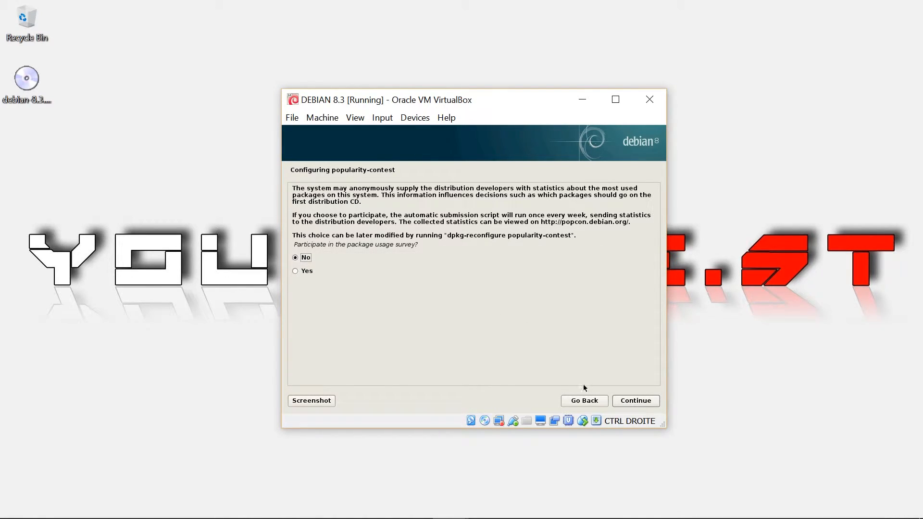
Step: Decline popularity-contest, add MATE, drop the print server, and install the selected software
{"action": "left_click", "coordinate": [632, 403]}
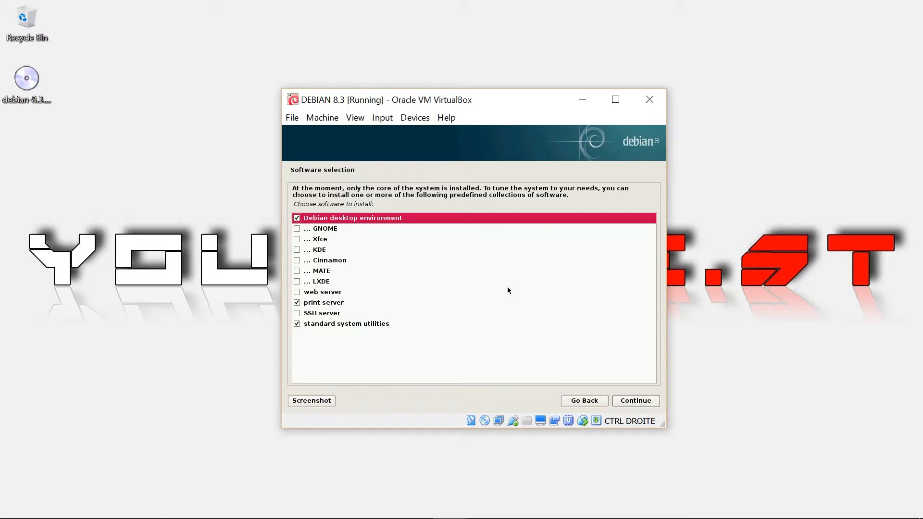
{"action": "left_click", "coordinate": [298, 271]}
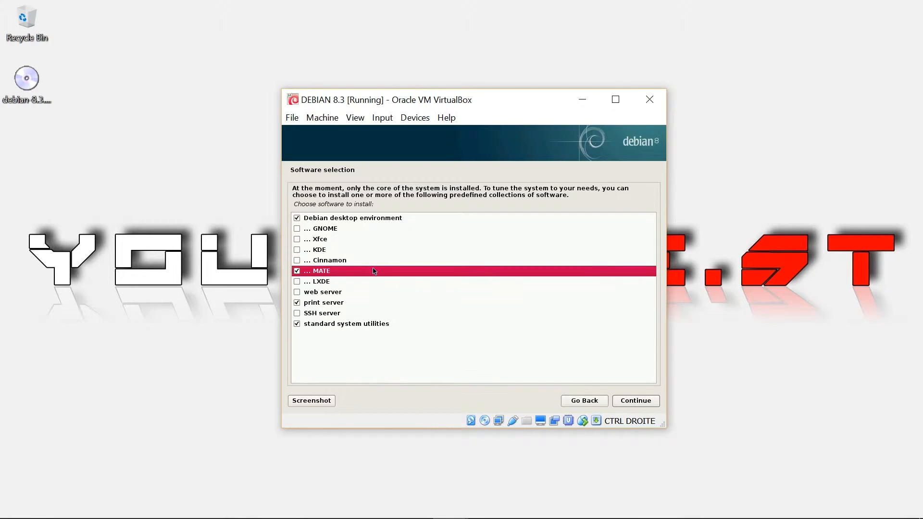
{"action": "left_click", "coordinate": [297, 303]}
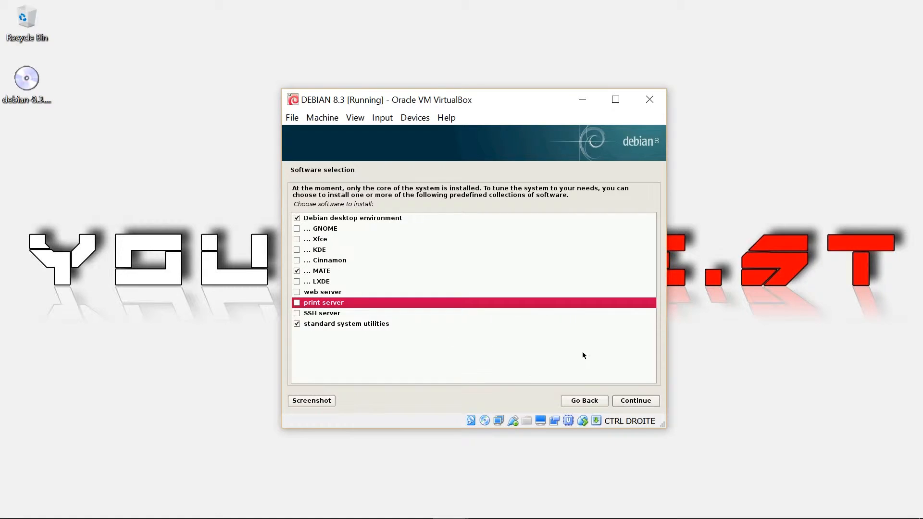
{"action": "left_click", "coordinate": [642, 401]}
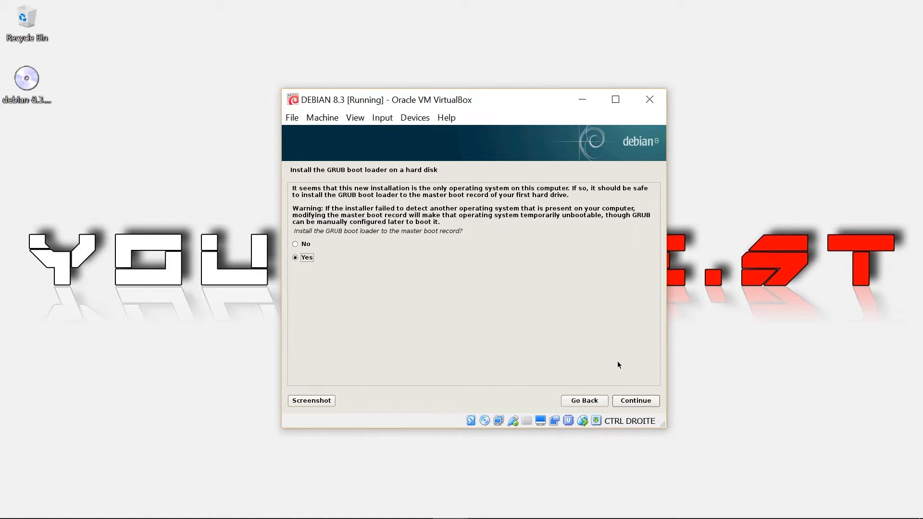
Step: Install the GRUB boot loader to the MBR on /dev/sda
{"action": "left_click", "coordinate": [634, 402]}
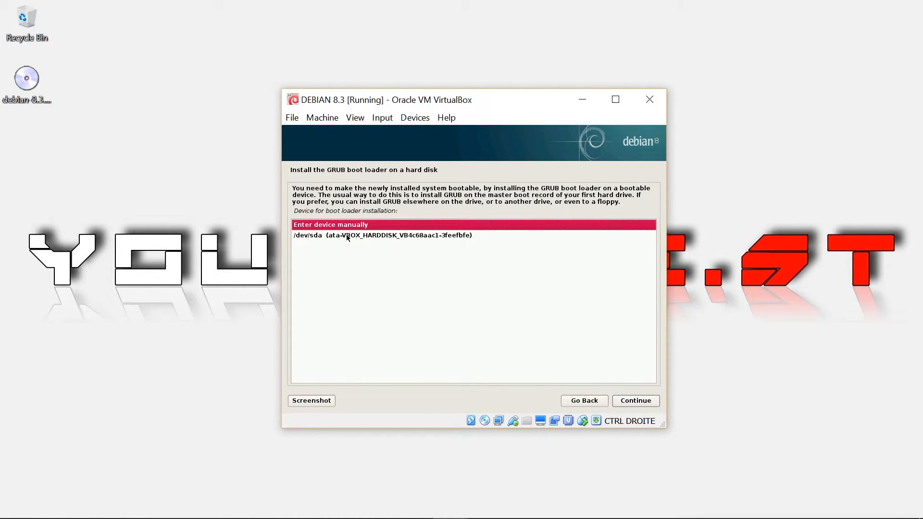
{"action": "left_click", "coordinate": [391, 236]}
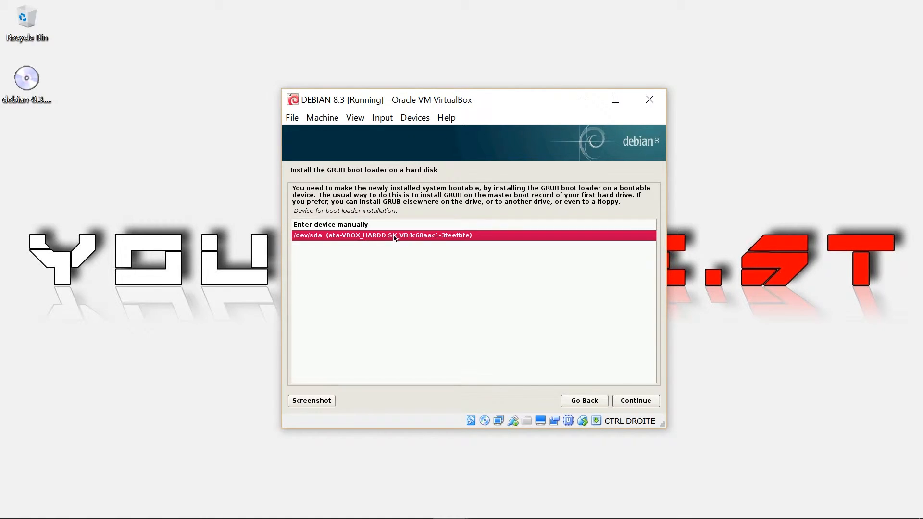
{"action": "left_click", "coordinate": [637, 401]}
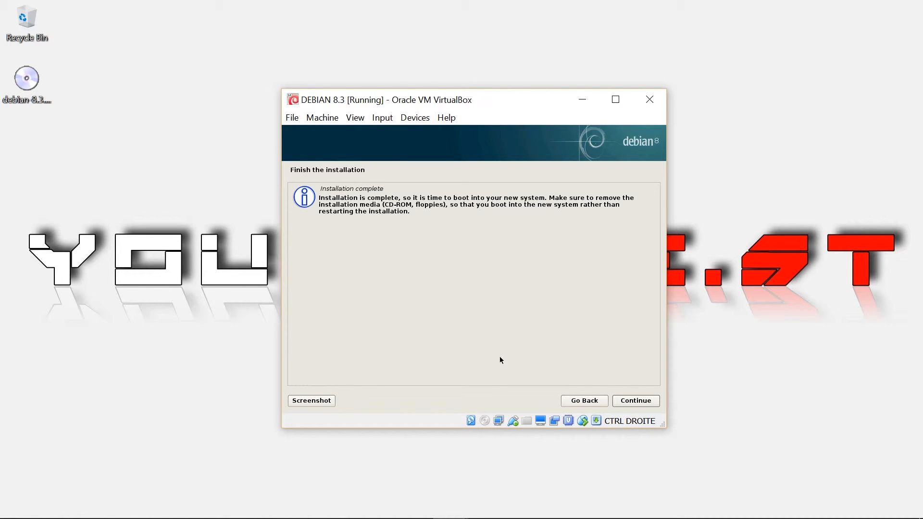
{"action": "left_click", "coordinate": [452, 499]}
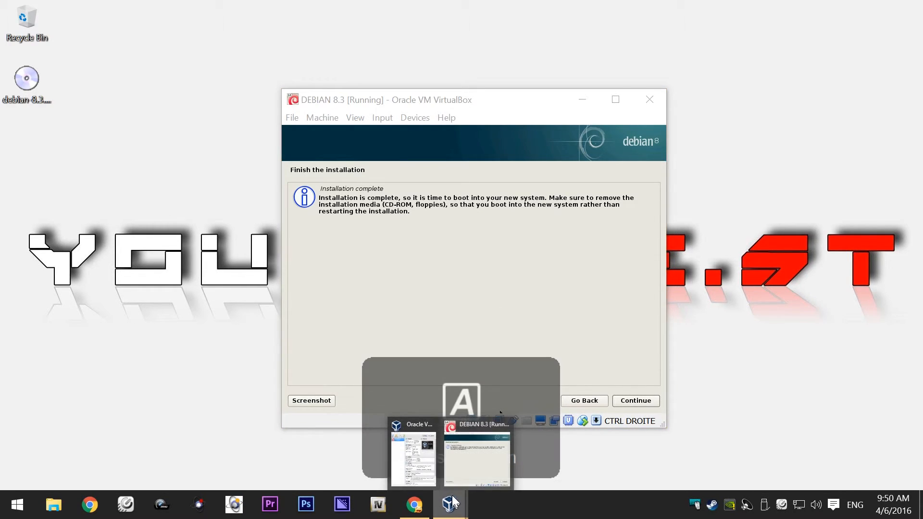
{"action": "left_click", "coordinate": [414, 457]}
{"action": "left_click", "coordinate": [313, 57]}
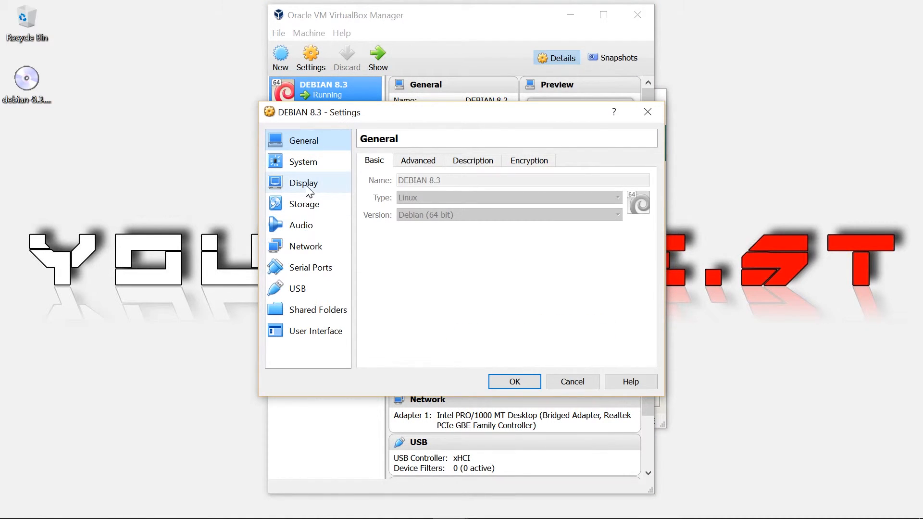
{"action": "left_click", "coordinate": [307, 204]}
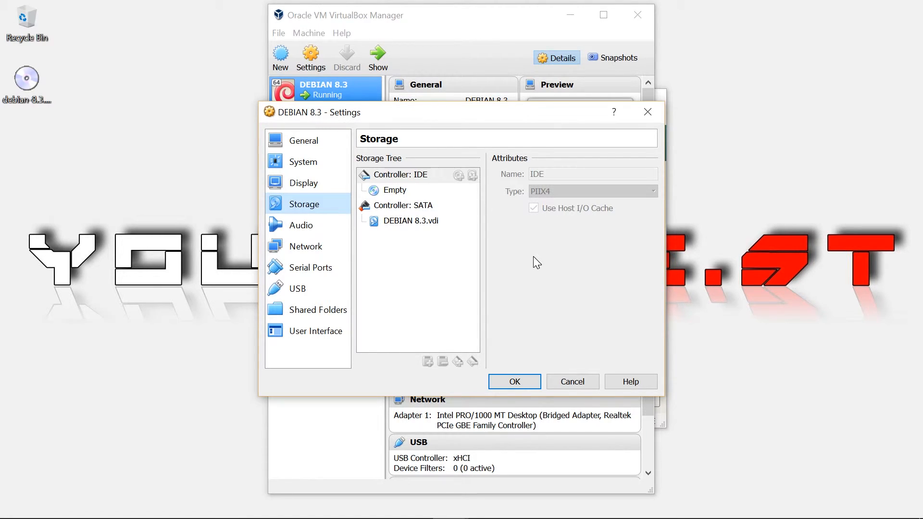
{"action": "left_click", "coordinate": [569, 382]}
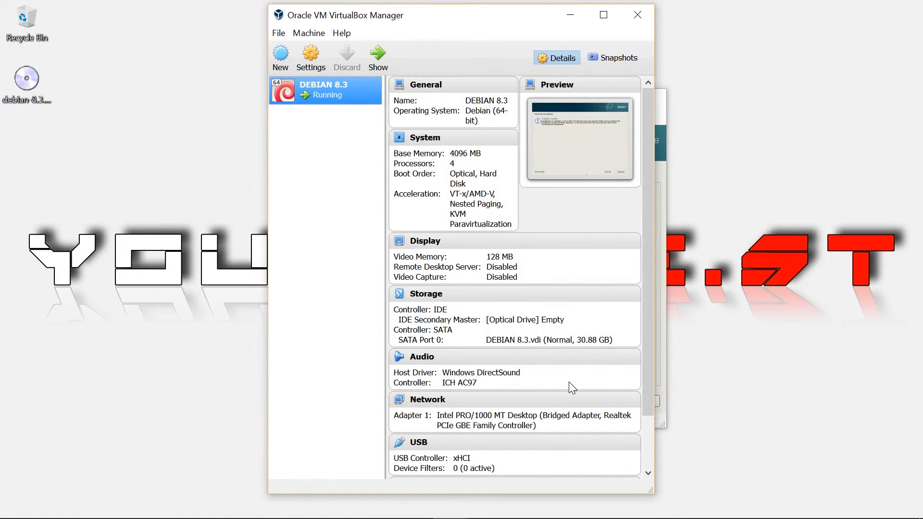
{"action": "left_click", "coordinate": [572, 15]}
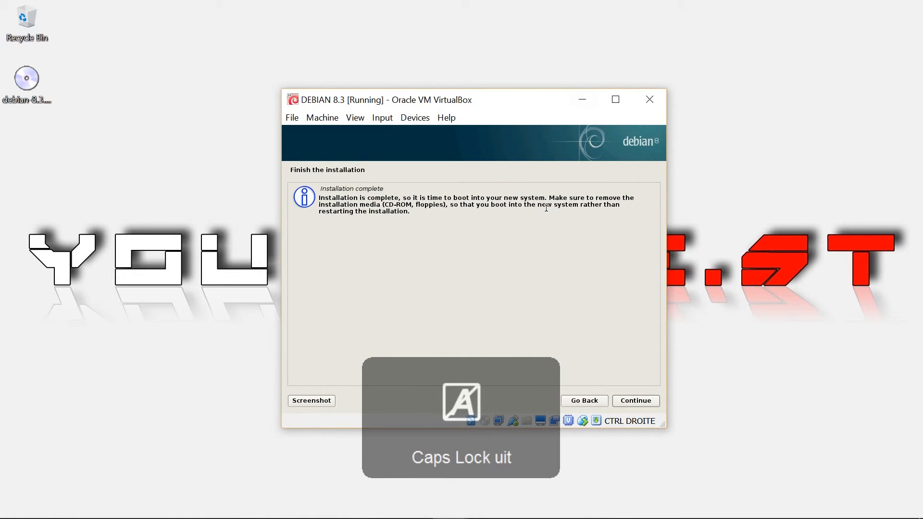
Step: Reboot into Debian GNU/Linux and log in to MATE with the new user's username and password
{"action": "left_click", "coordinate": [635, 401]}
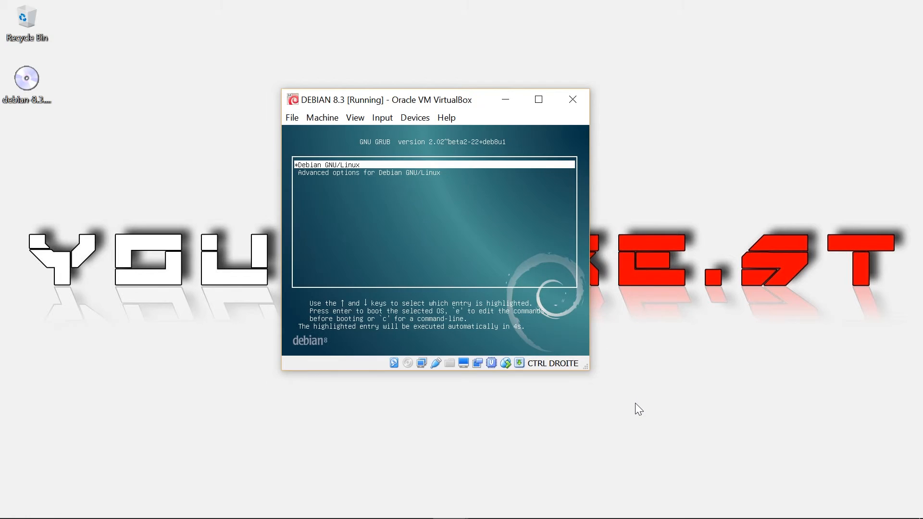
{"action": "key", "text": "Return"}
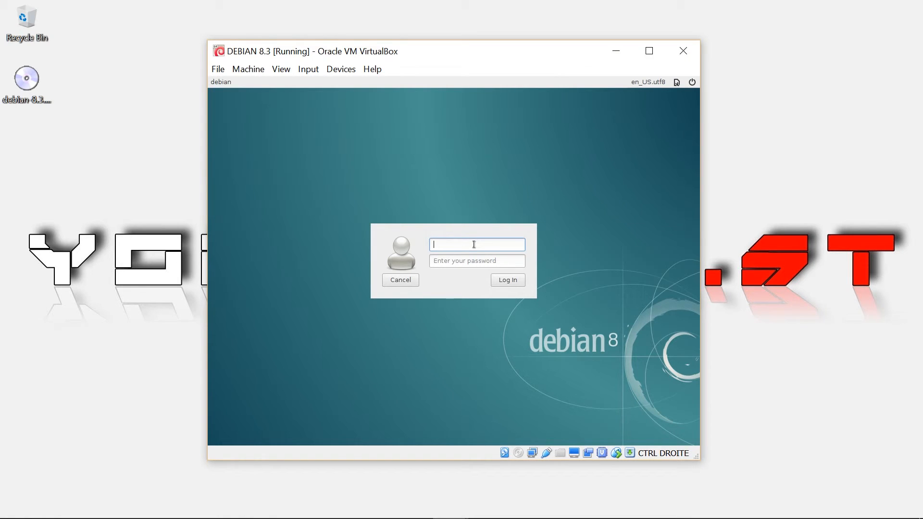
{"action": "type", "text": "youdobest"}
{"action": "left_click", "coordinate": [477, 262]}
{"action": "key", "text": "Caps_Lock"}
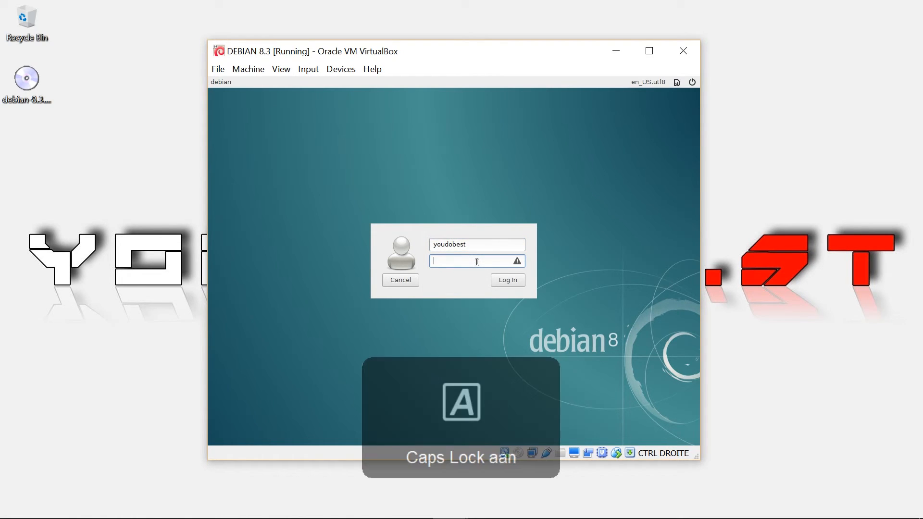
{"action": "type", "text": "****"}
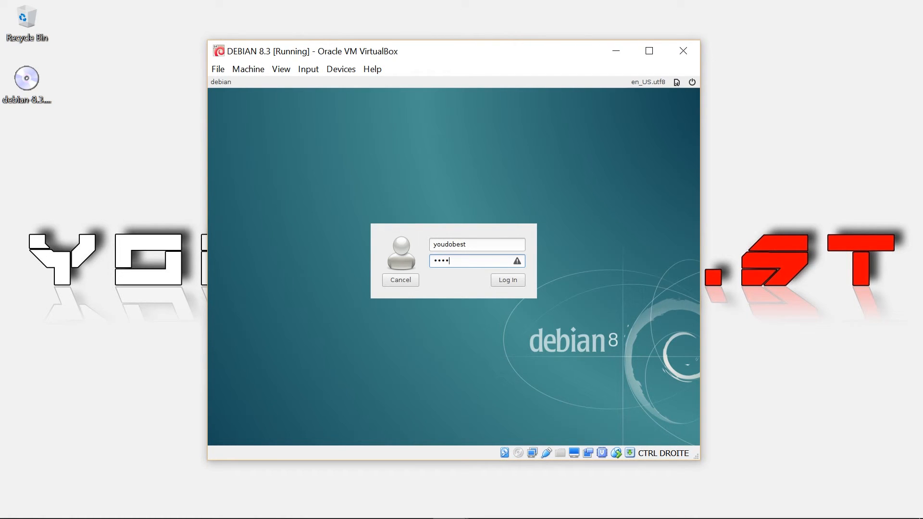
{"action": "left_click", "coordinate": [499, 281]}
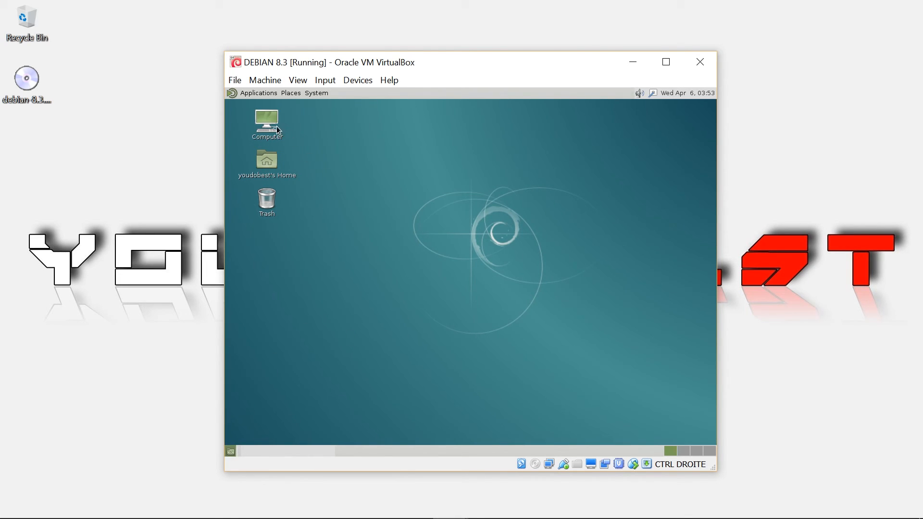
Step: Open the MATE Applications menu and browse its submenus
{"action": "left_click", "coordinate": [250, 95]}
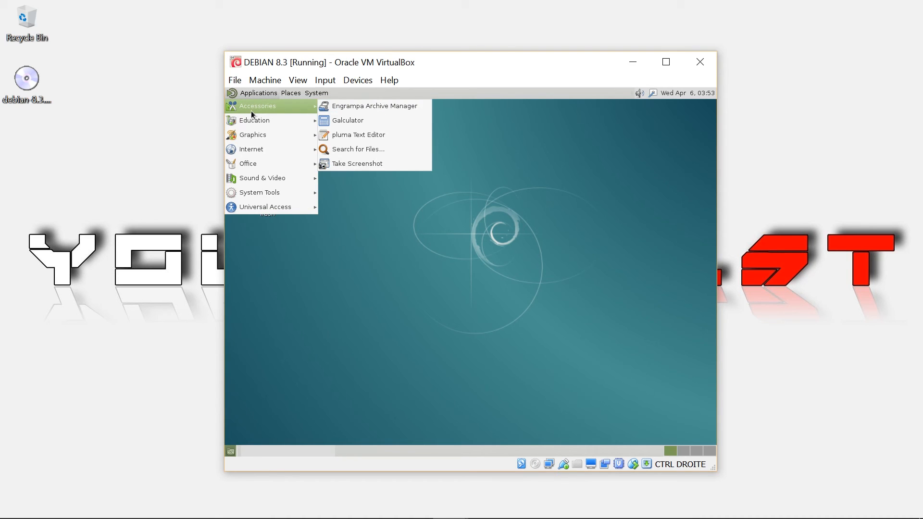
{"action": "mouse_move", "coordinate": [297, 124]}
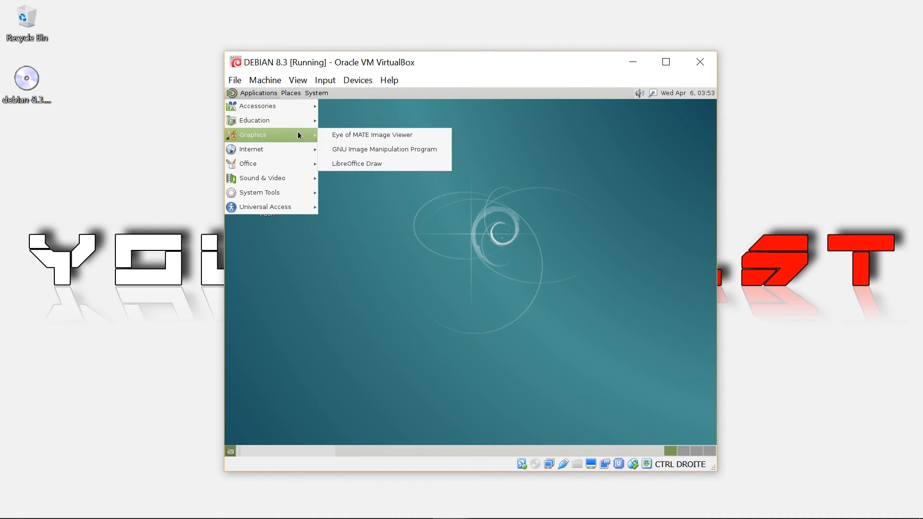
{"action": "mouse_move", "coordinate": [299, 154]}
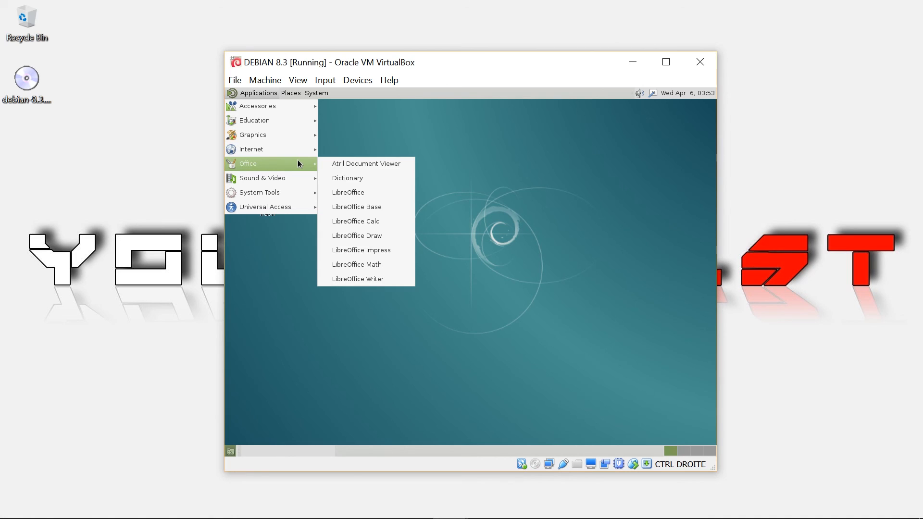